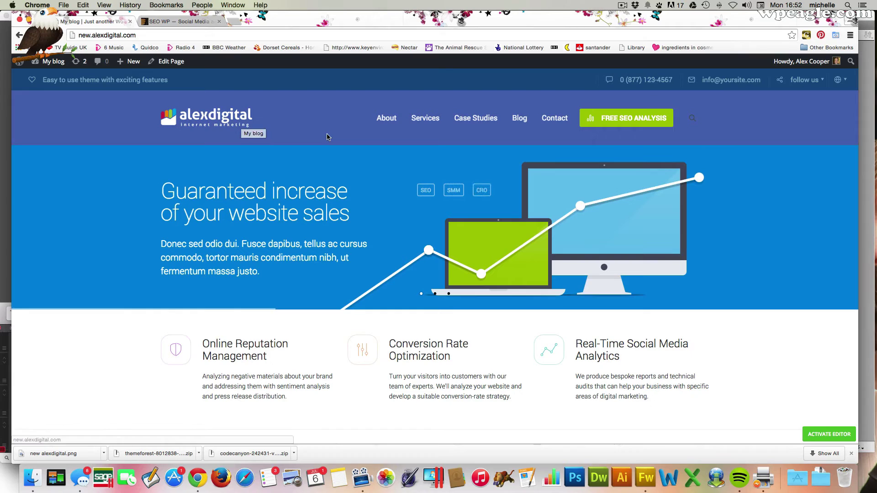
Scroll through the SEO WP item page on ThemeForest to find its purchase and download details.
{"action": "scroll", "coordinate": [329, 140], "scroll_direction": "down", "scroll_amount": 2}
{"action": "scroll", "coordinate": [330, 141], "scroll_direction": "down", "scroll_amount": 5}
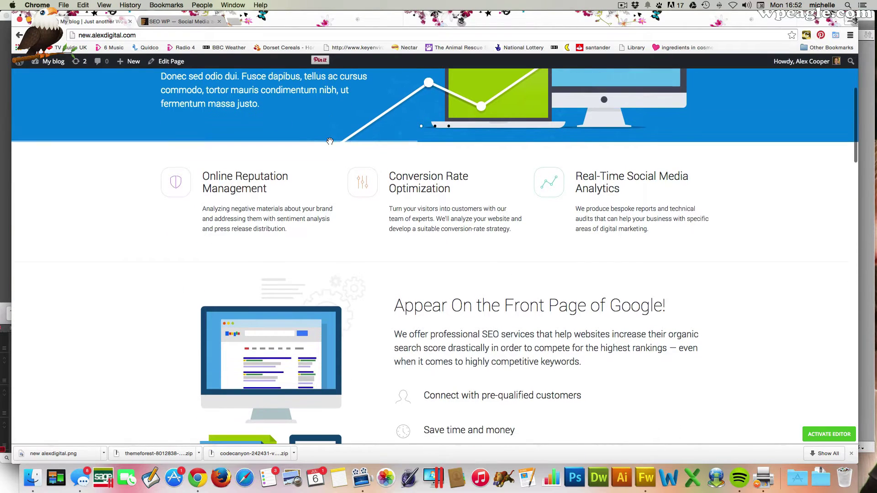
{"action": "scroll", "coordinate": [345, 167], "scroll_direction": "down", "scroll_amount": 10}
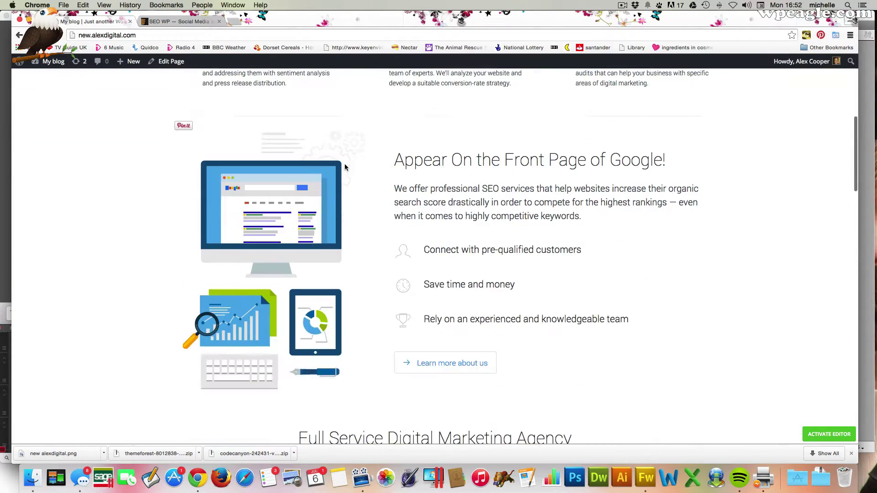
{"action": "scroll", "coordinate": [345, 167], "scroll_direction": "down", "scroll_amount": 6}
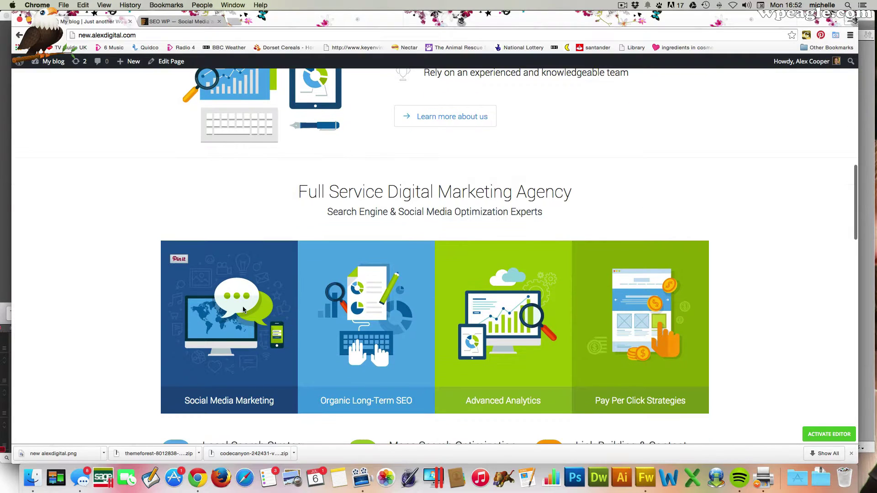
{"action": "scroll", "coordinate": [402, 328], "scroll_direction": "down", "scroll_amount": 2}
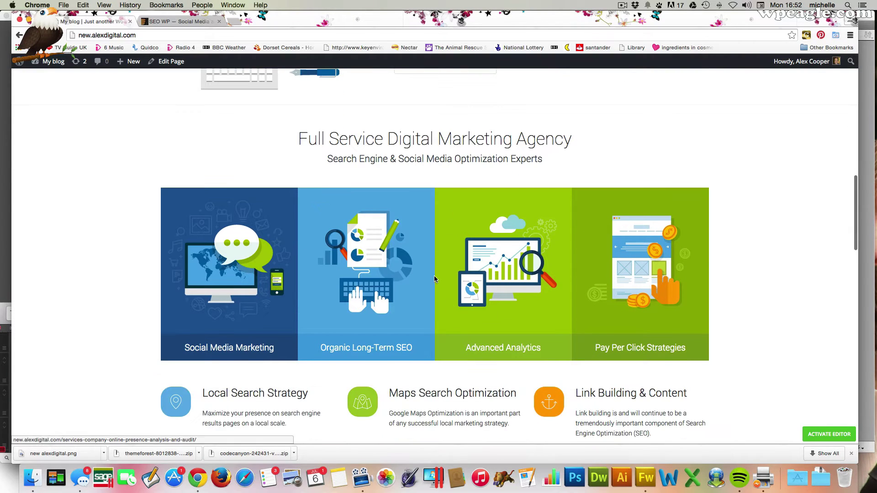
{"action": "scroll", "coordinate": [433, 279], "scroll_direction": "up", "scroll_amount": 20}
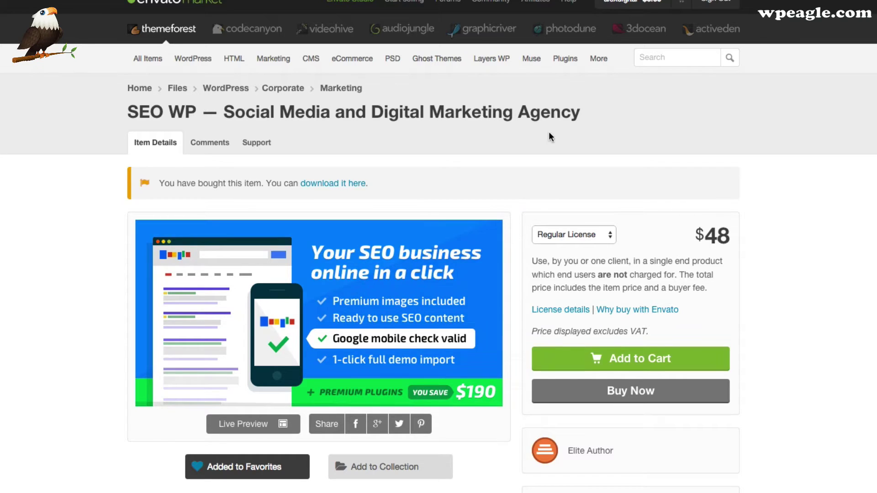
Save the purchased theme zip themeforest-8012838 (35.8 MB) into the Downloads folder.
{"action": "scroll", "coordinate": [549, 137], "scroll_direction": "down", "scroll_amount": 2}
{"action": "scroll", "coordinate": [533, 137], "scroll_direction": "down", "scroll_amount": 2}
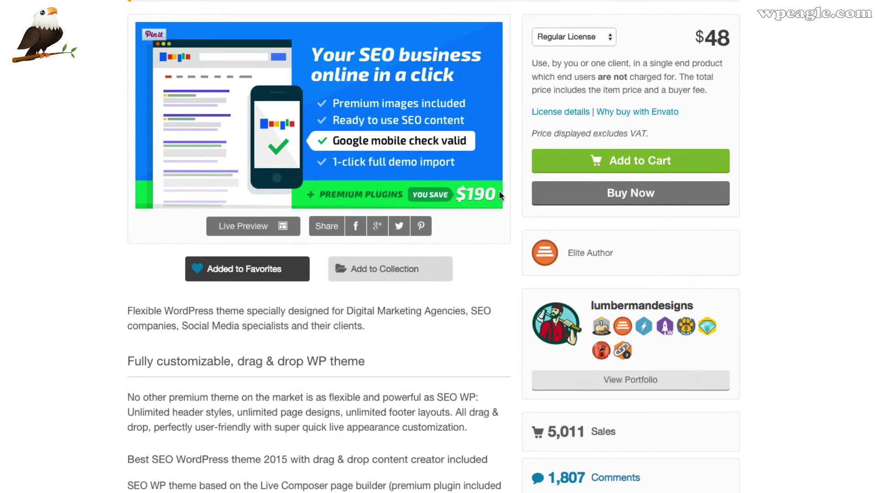
{"action": "scroll", "coordinate": [500, 192], "scroll_direction": "down", "scroll_amount": 15}
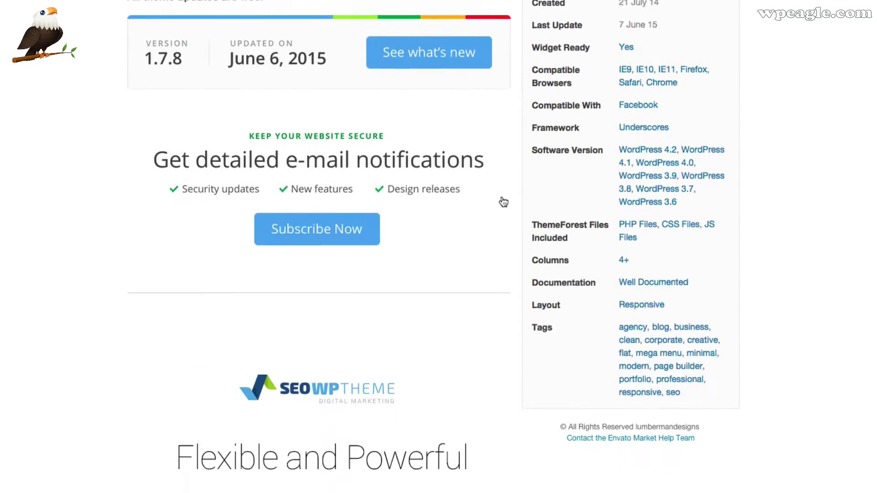
{"action": "scroll", "coordinate": [503, 202], "scroll_direction": "down", "scroll_amount": 20}
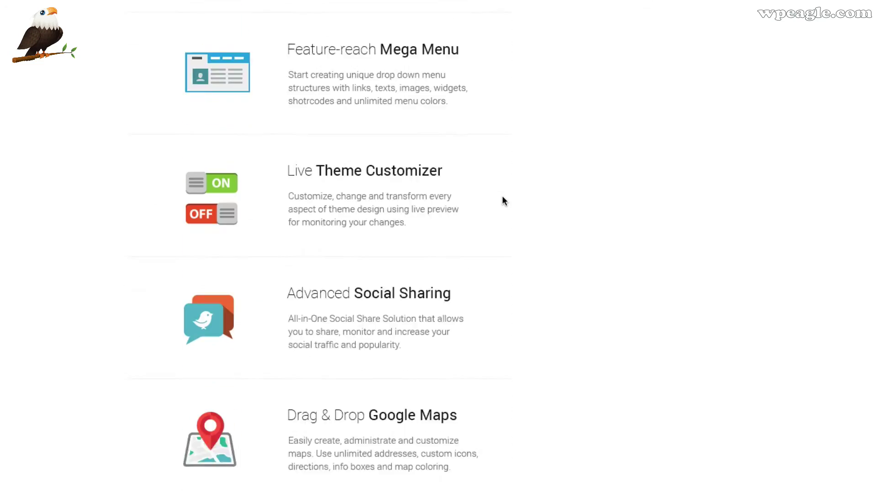
{"action": "scroll", "coordinate": [462, 242], "scroll_direction": "down", "scroll_amount": 20}
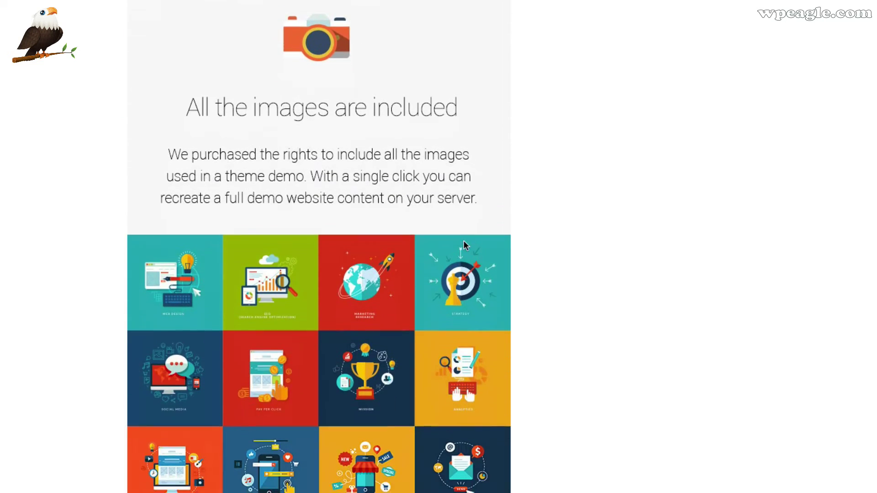
{"action": "scroll", "coordinate": [382, 365], "scroll_direction": "down", "scroll_amount": 18}
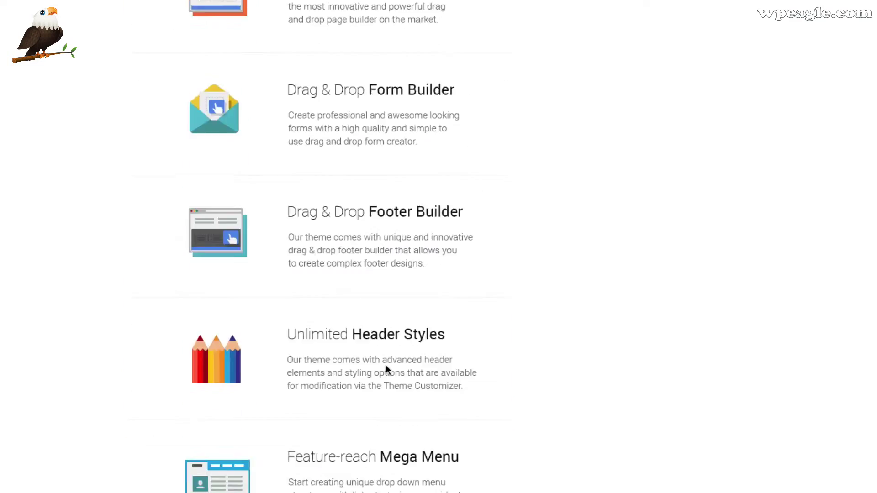
{"action": "scroll", "coordinate": [386, 365], "scroll_direction": "up", "scroll_amount": 6}
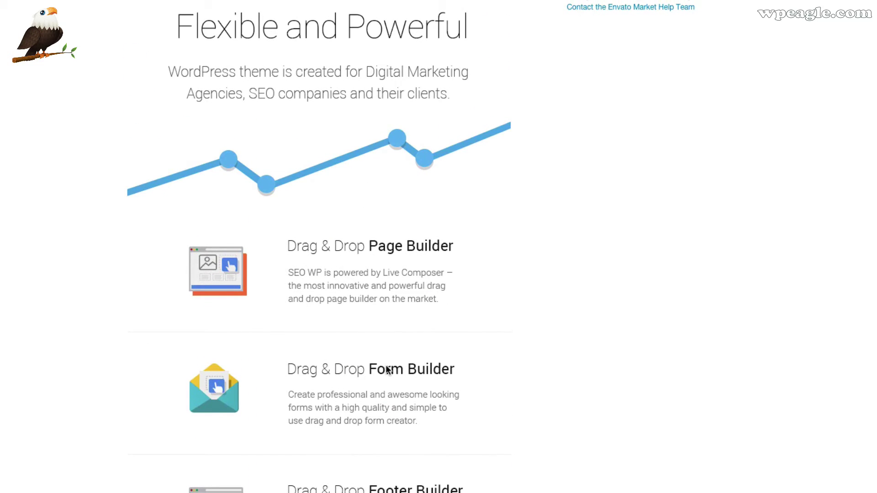
{"action": "scroll", "coordinate": [363, 363], "scroll_direction": "up", "scroll_amount": 20}
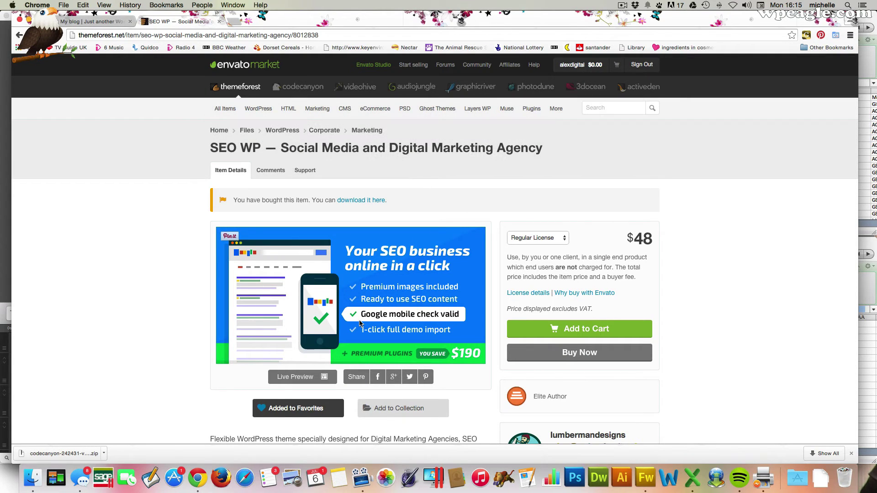
{"action": "left_click", "coordinate": [364, 201]}
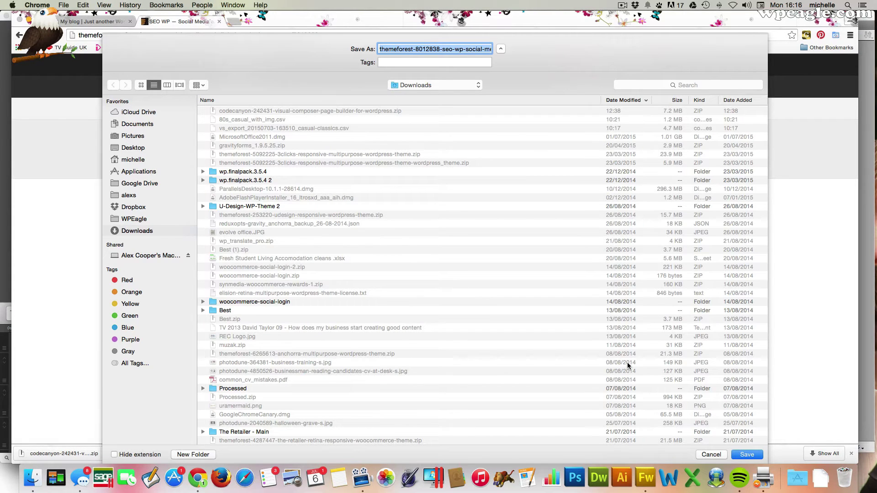
{"action": "left_click", "coordinate": [748, 454]}
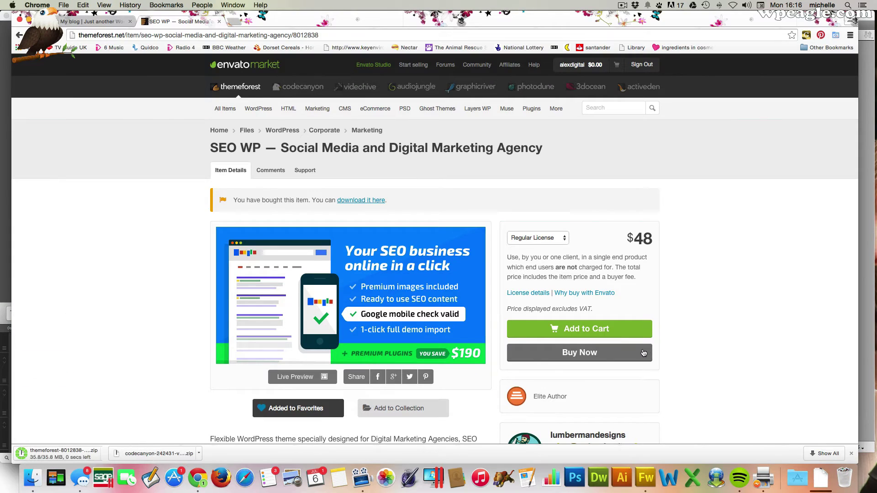
{"action": "left_click", "coordinate": [103, 454]}
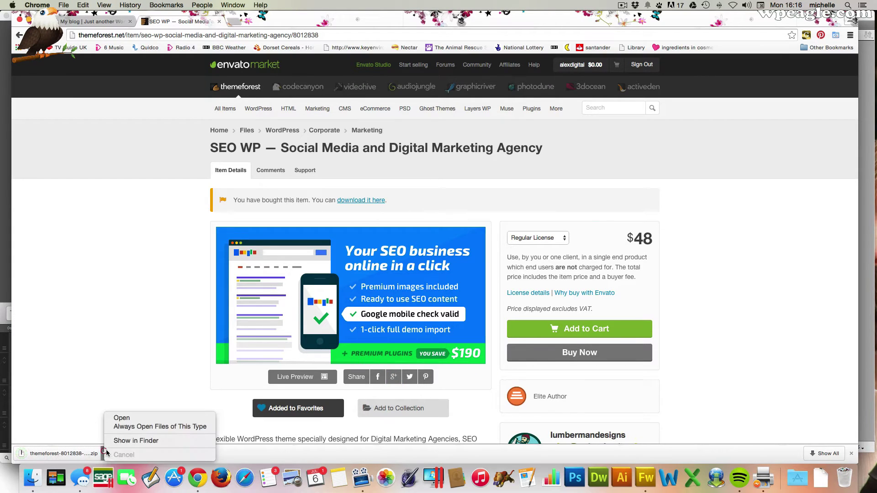
Reveal the downloaded theme zip in Finder and extract it with Archive Utility.
{"action": "left_click", "coordinate": [337, 310]}
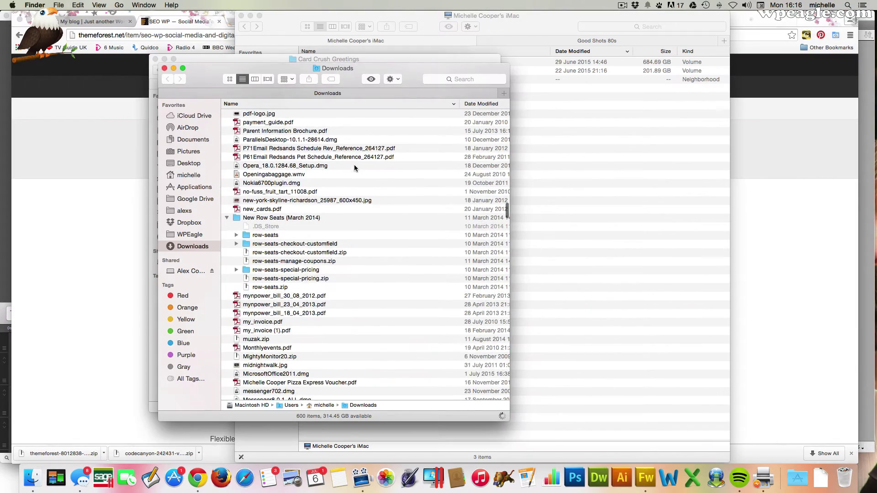
{"action": "left_click", "coordinate": [284, 113]}
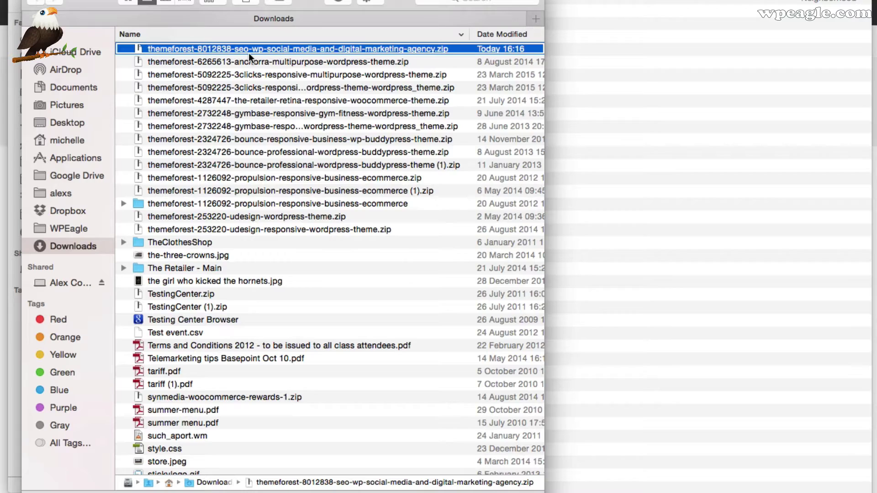
{"action": "right_click", "coordinate": [249, 53]}
{"action": "mouse_move", "coordinate": [252, 68]}
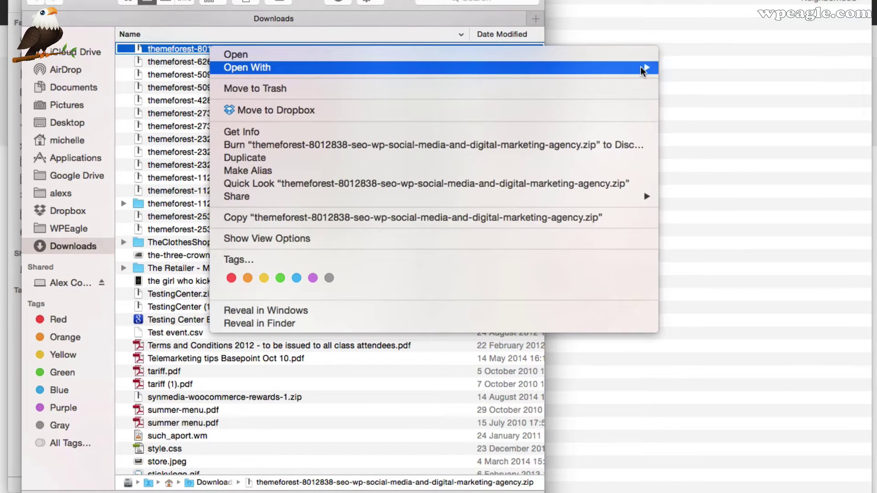
{"action": "left_click", "coordinate": [723, 68]}
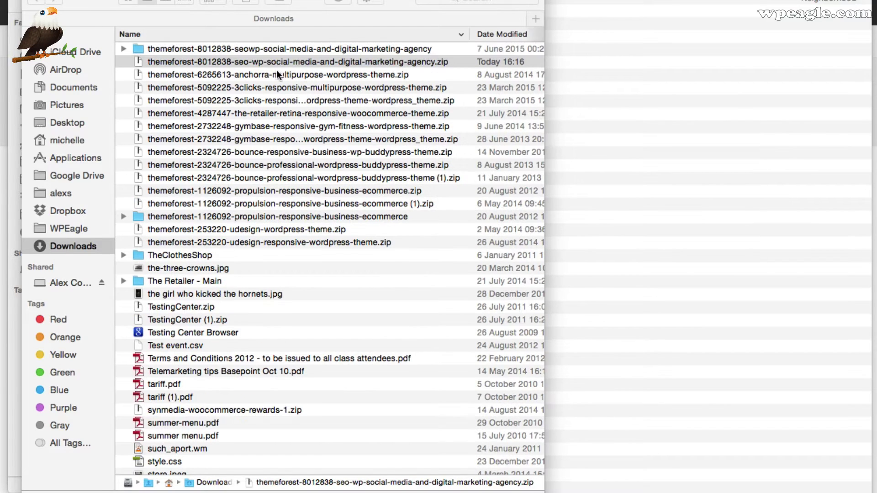
Open the extracted package and its Theme folder holding seowp_theme_installable.zip.
{"action": "left_click", "coordinate": [264, 49]}
{"action": "double_click", "coordinate": [263, 49]}
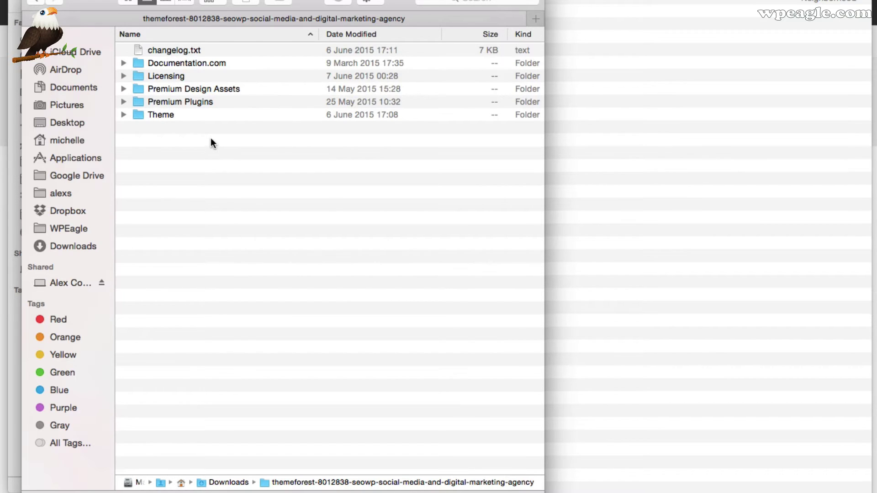
{"action": "double_click", "coordinate": [161, 116]}
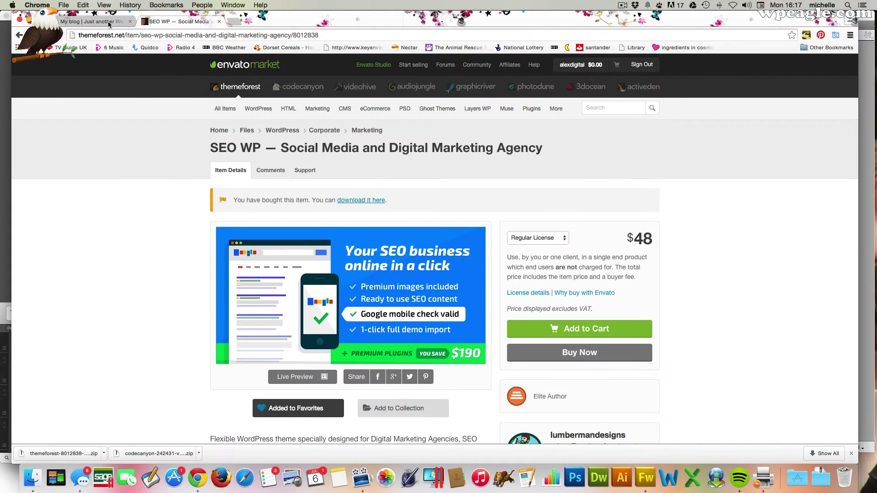
Go from the My blog site's Dashboard to Appearance › Themes › Add New.
{"action": "left_click", "coordinate": [106, 22]}
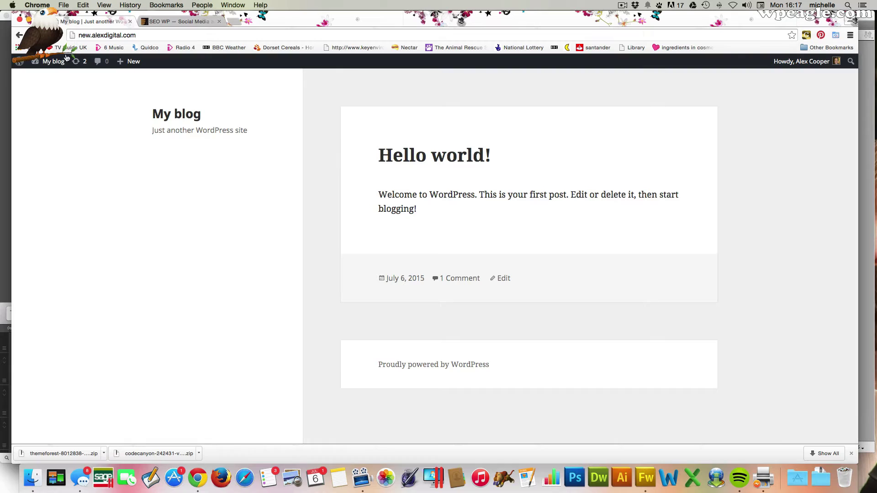
{"action": "mouse_move", "coordinate": [54, 62]}
{"action": "left_click", "coordinate": [52, 82]}
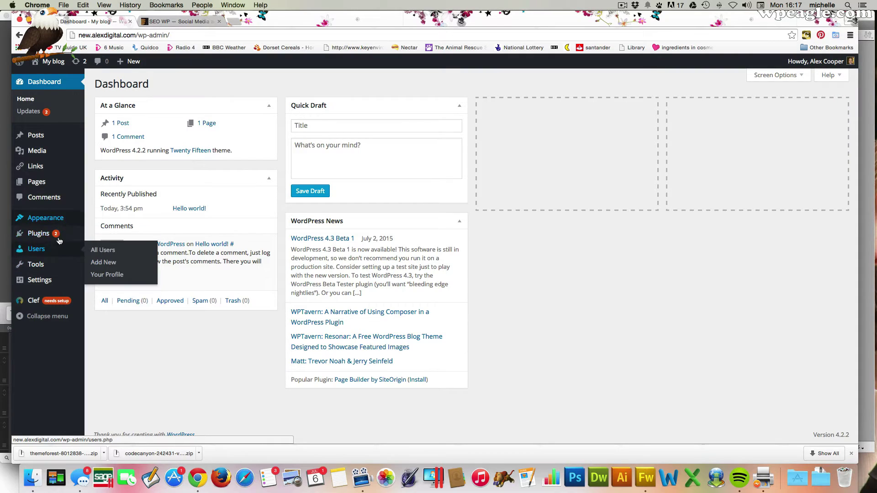
{"action": "mouse_move", "coordinate": [66, 226]}
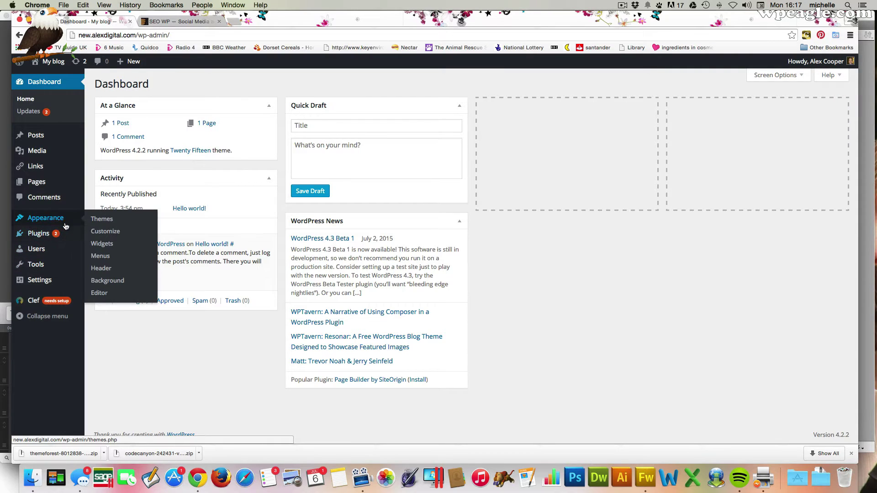
{"action": "left_click", "coordinate": [116, 221]}
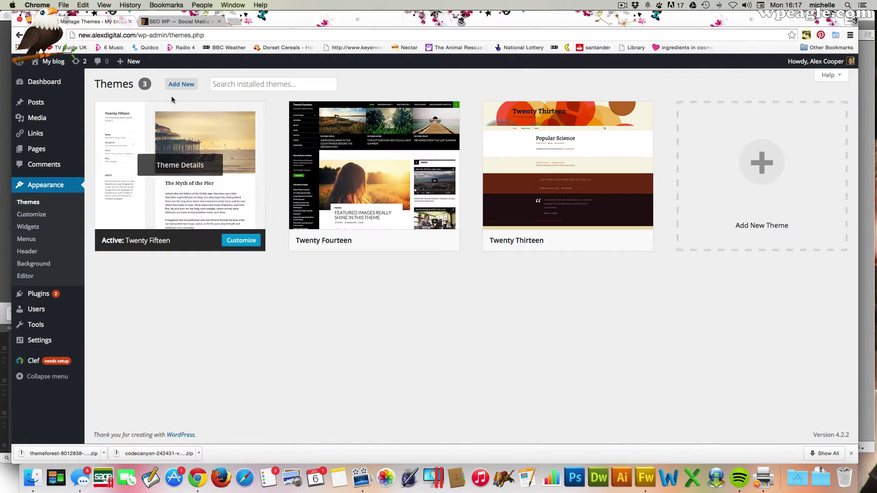
{"action": "left_click", "coordinate": [185, 85]}
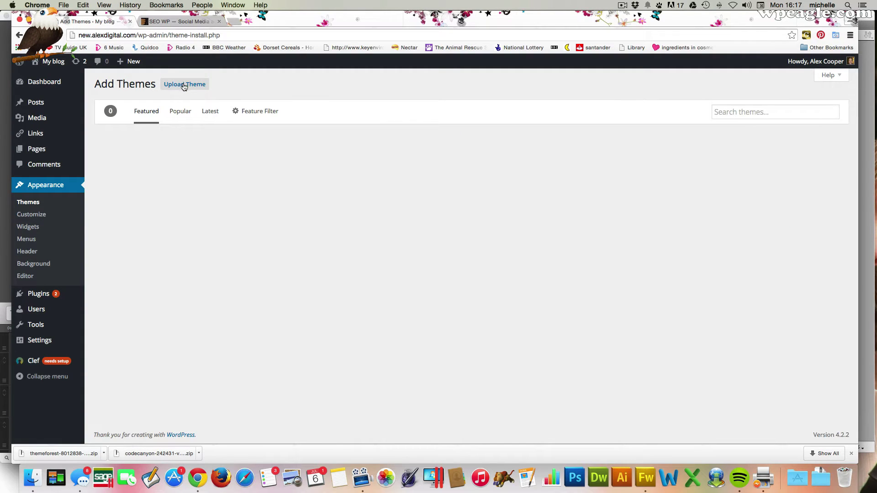
Upload seowp_theme_installable.zip from the Downloads package's Theme folder and install it.
{"action": "left_click", "coordinate": [201, 86]}
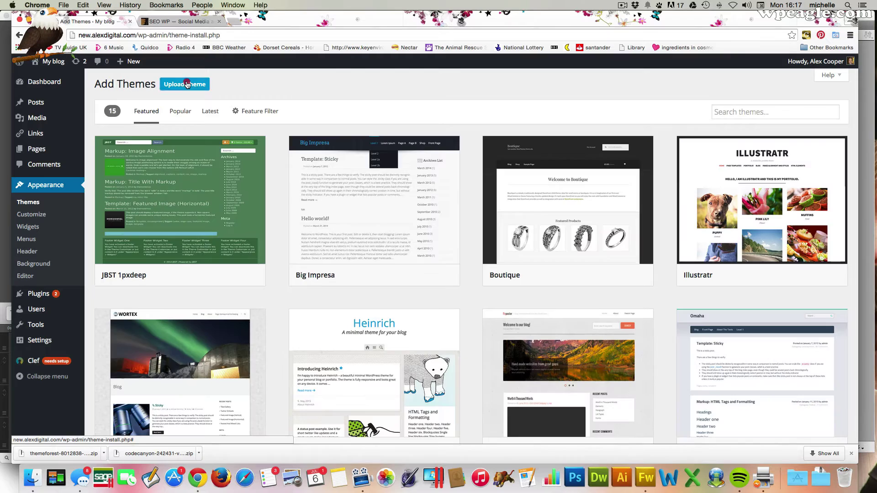
{"action": "left_click", "coordinate": [400, 164]}
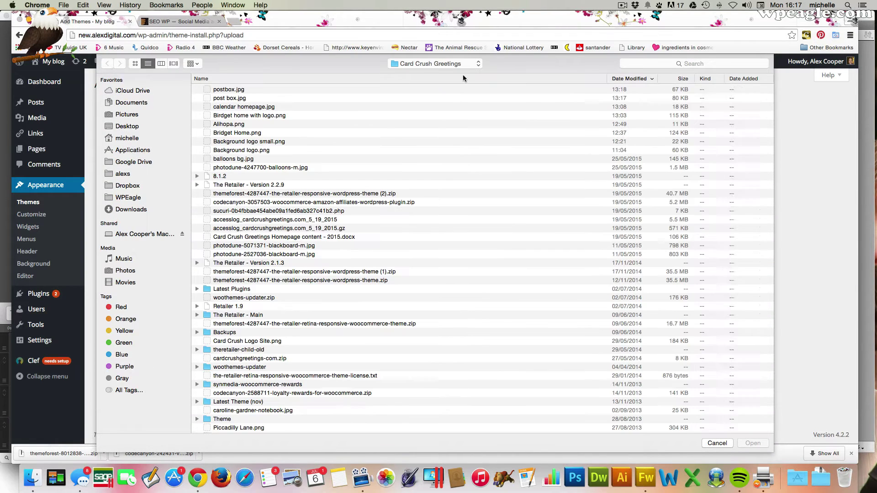
{"action": "left_click", "coordinate": [457, 64]}
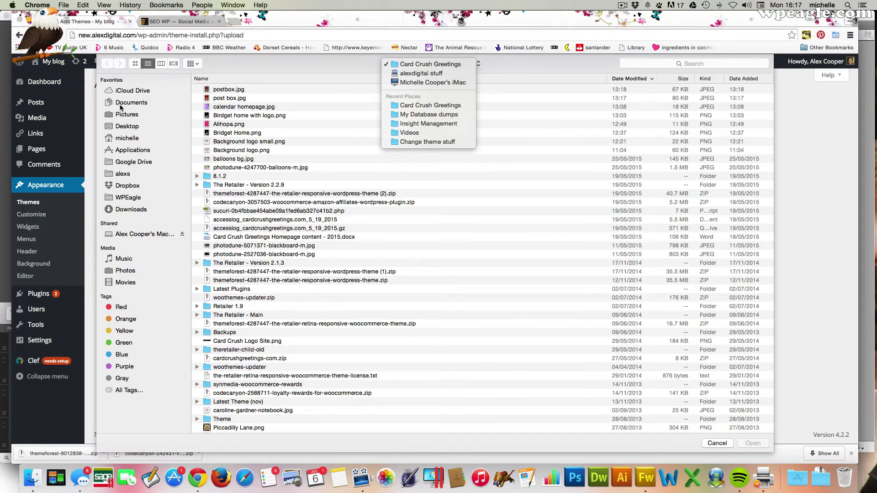
{"action": "left_click", "coordinate": [132, 212]}
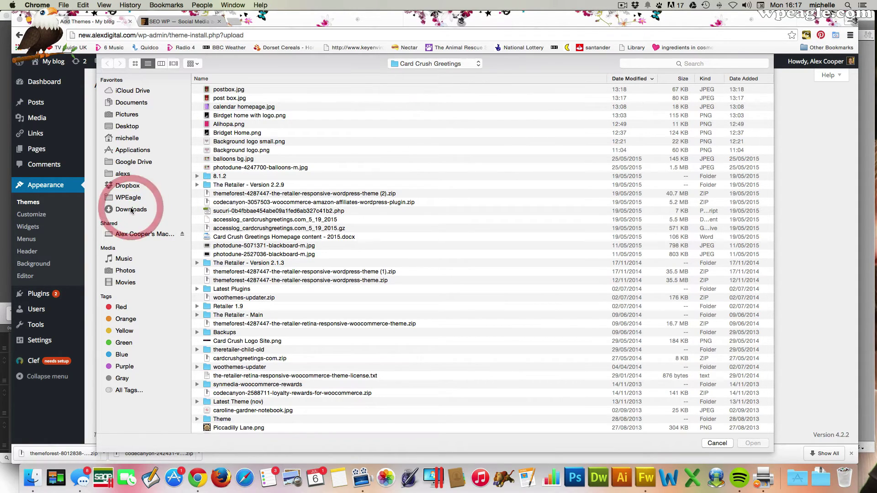
{"action": "left_click", "coordinate": [133, 213]}
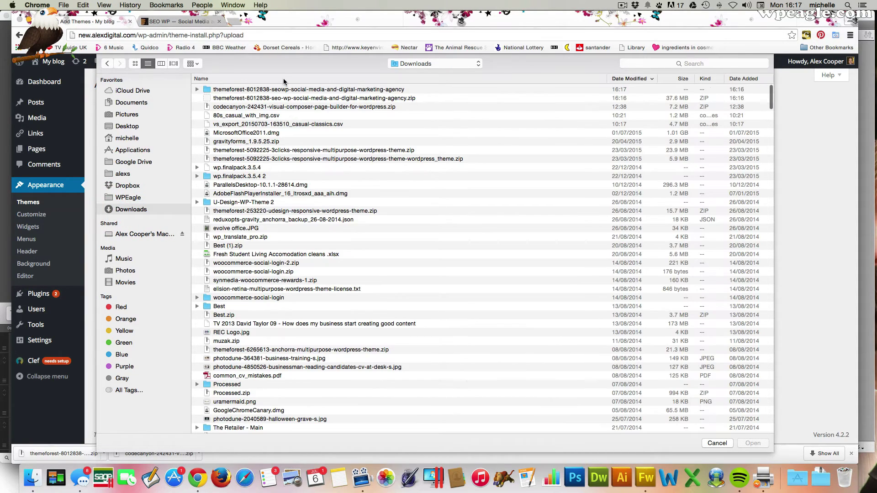
{"action": "double_click", "coordinate": [281, 90]}
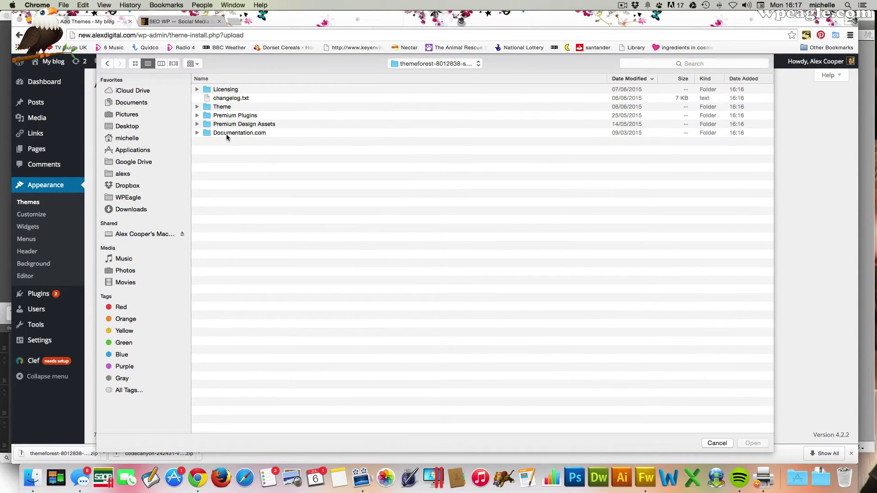
{"action": "left_click", "coordinate": [223, 107]}
{"action": "double_click", "coordinate": [223, 106]}
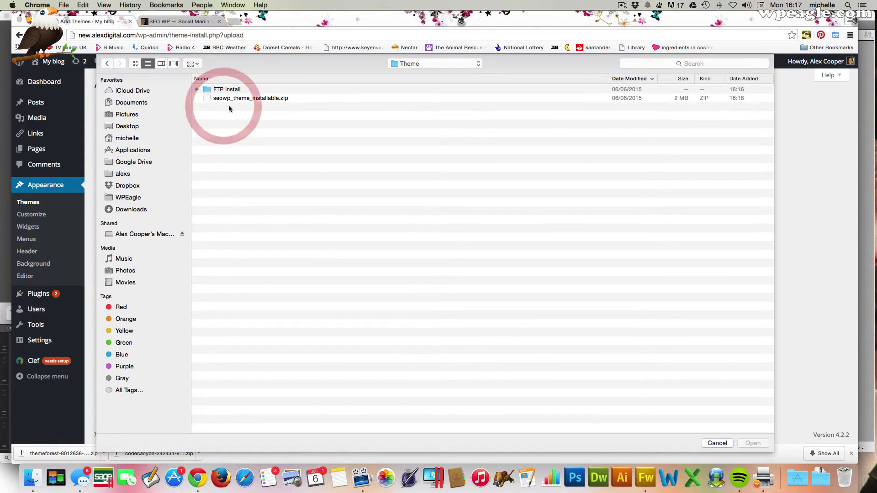
{"action": "left_click", "coordinate": [231, 99]}
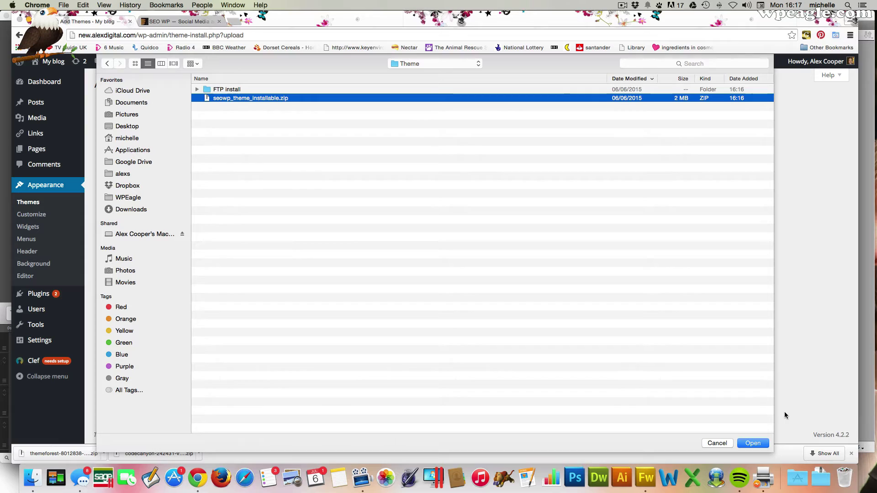
{"action": "left_click", "coordinate": [753, 443]}
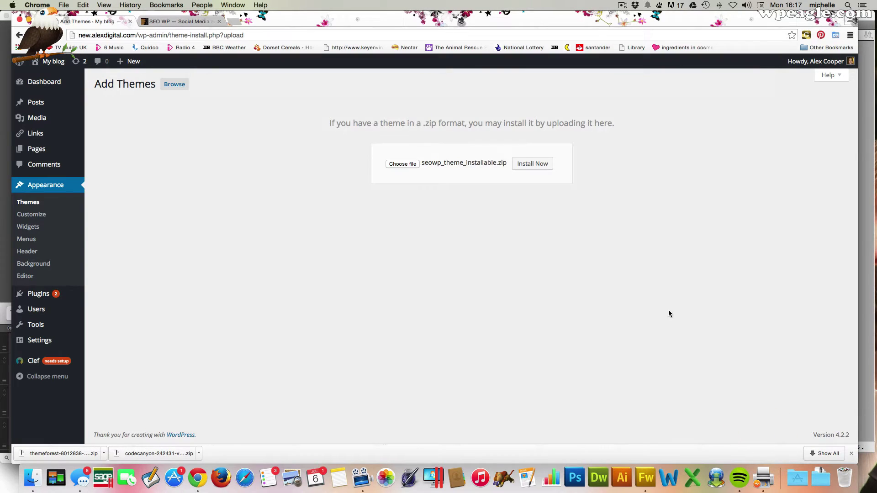
{"action": "left_click", "coordinate": [533, 163]}
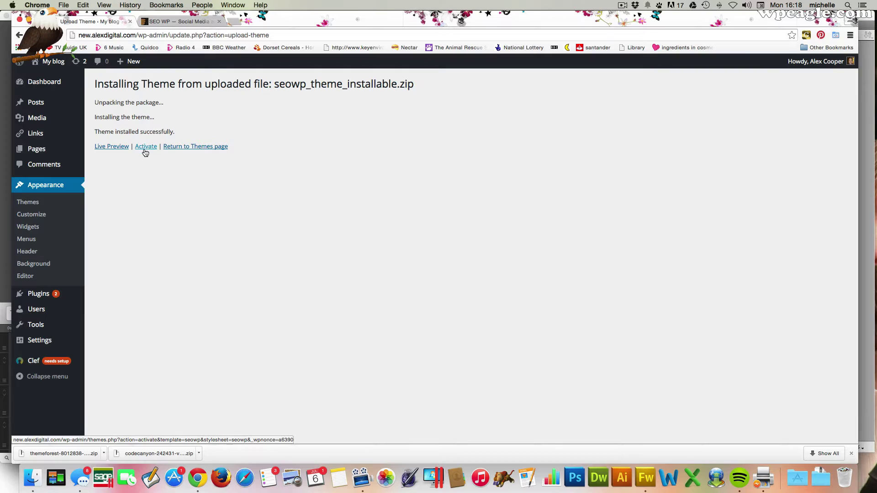
Activate the SEOWP theme and bring up its list of required plugins.
{"action": "left_click", "coordinate": [145, 147]}
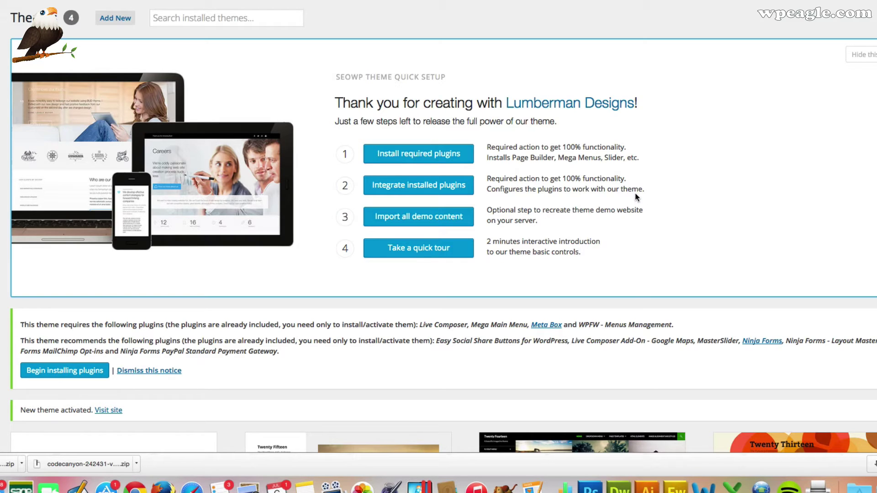
{"action": "left_click", "coordinate": [447, 155]}
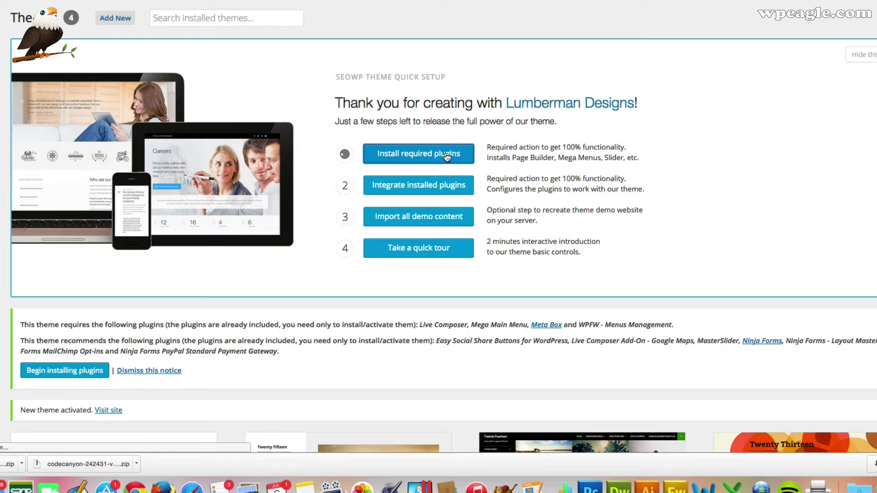
{"action": "scroll", "coordinate": [537, 153], "scroll_direction": "down", "scroll_amount": 1}
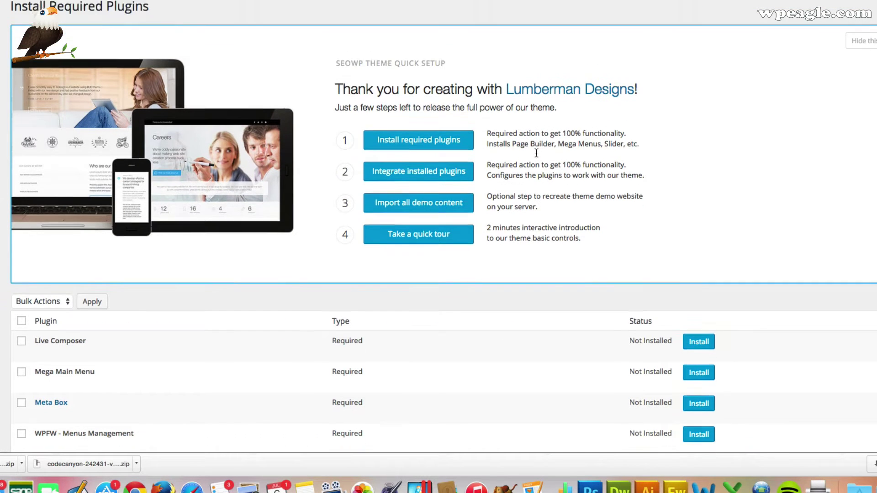
{"action": "scroll", "coordinate": [537, 153], "scroll_direction": "down", "scroll_amount": 10}
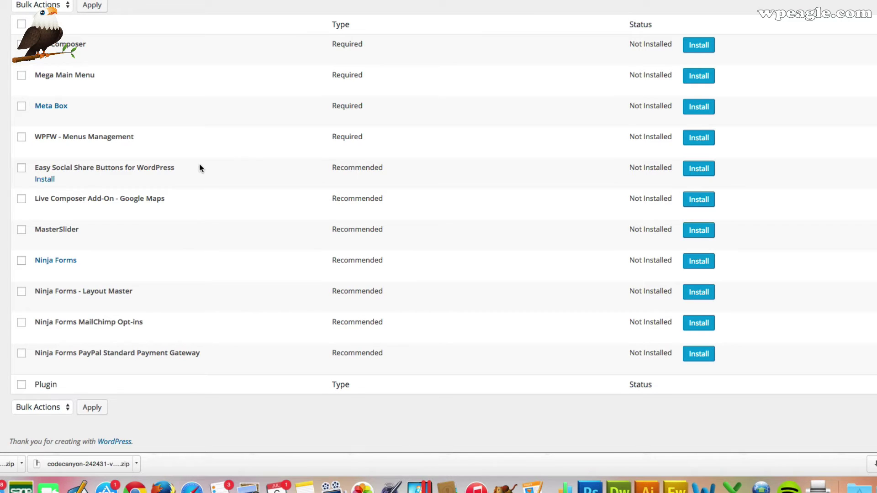
{"action": "scroll", "coordinate": [199, 164], "scroll_direction": "up", "scroll_amount": 1}
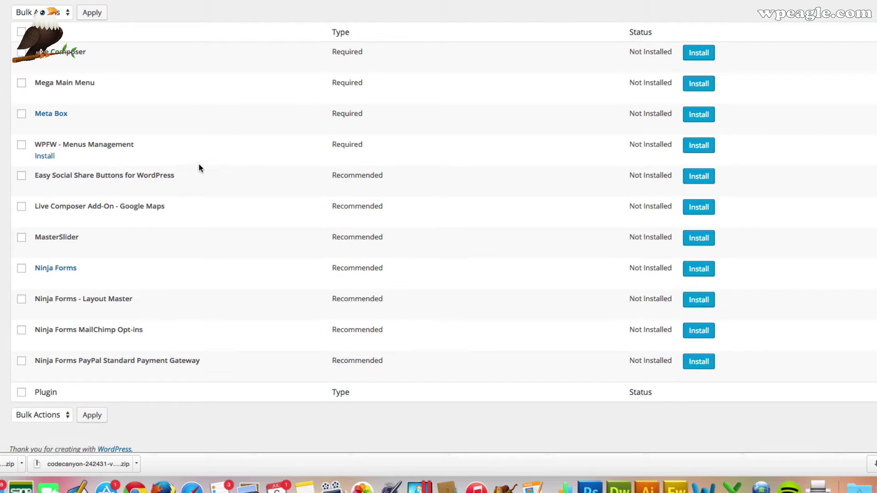
Select all 11 plugins and bulk-install them, from Live Composer to Ninja Forms.
{"action": "left_click", "coordinate": [21, 32]}
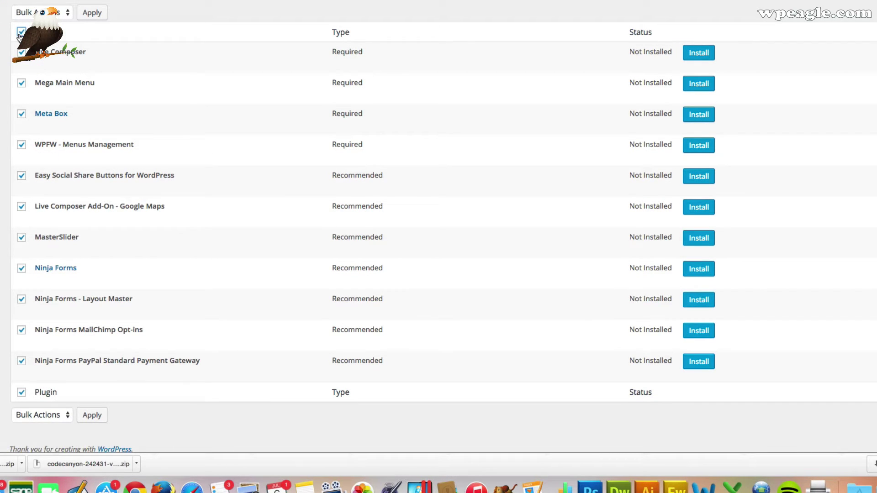
{"action": "left_click", "coordinate": [41, 12]}
{"action": "left_click", "coordinate": [46, 20]}
{"action": "left_click", "coordinate": [91, 12]}
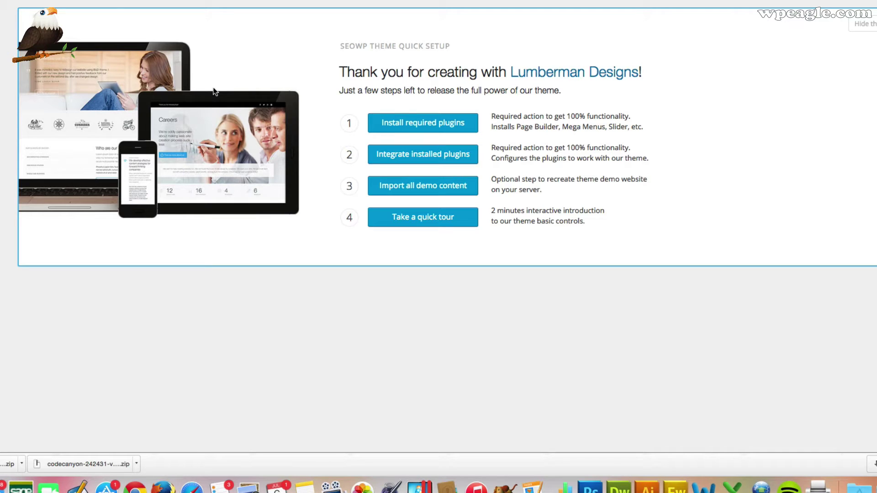
{"action": "scroll", "coordinate": [234, 193], "scroll_direction": "down", "scroll_amount": 1}
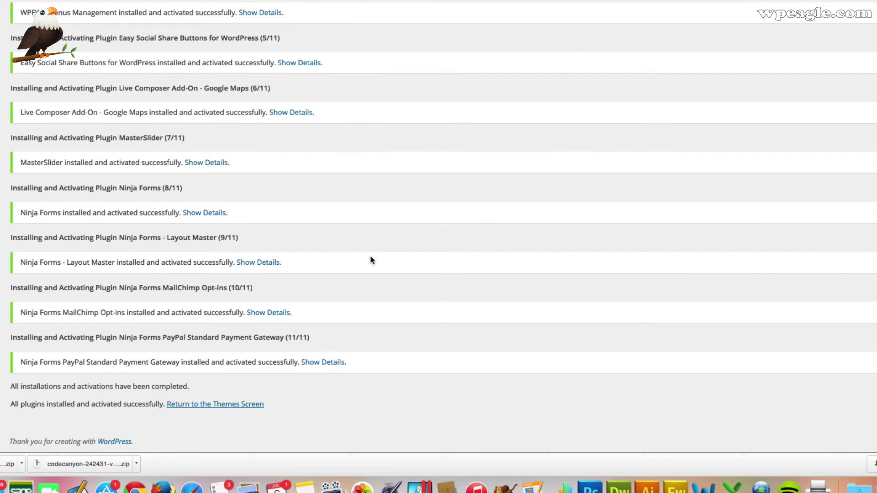
Back on Themes, integrate the plugins, import all demo content, and start the quick tour.
{"action": "left_click", "coordinate": [228, 409]}
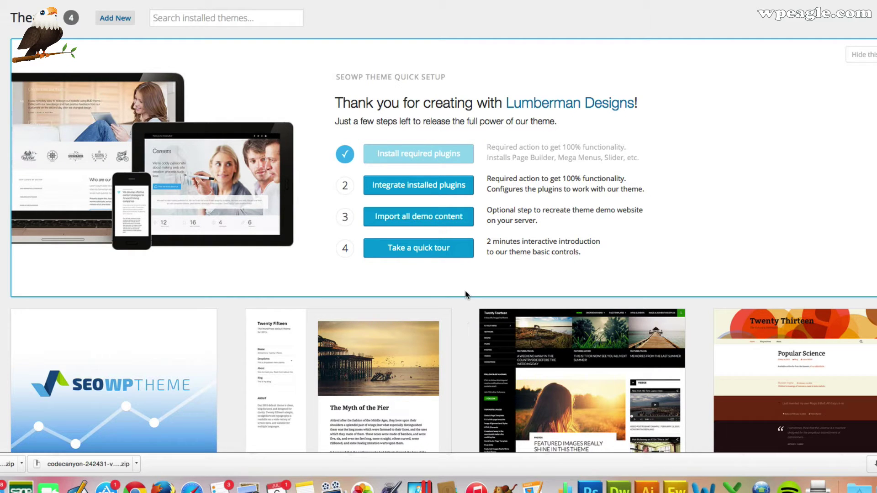
{"action": "left_click", "coordinate": [436, 185]}
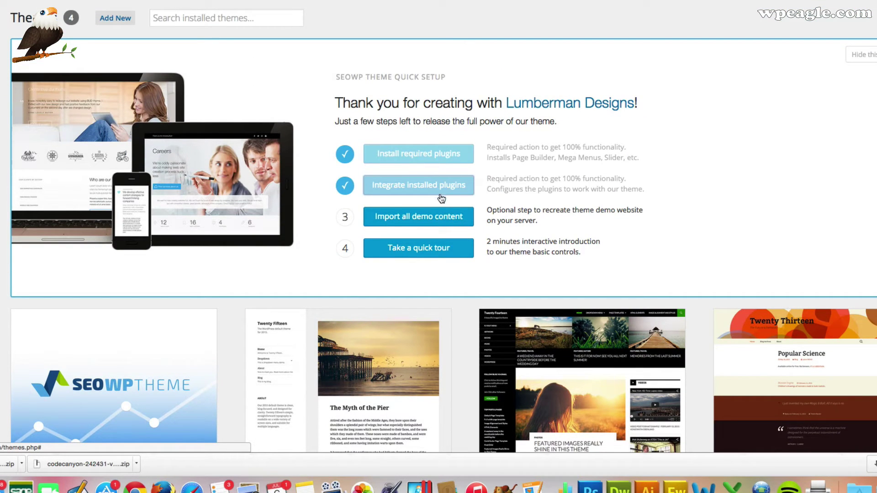
{"action": "left_click", "coordinate": [449, 217]}
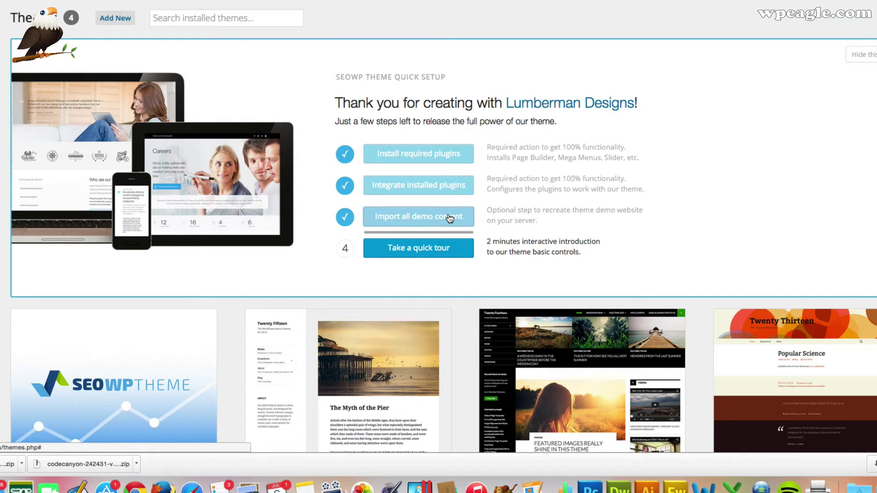
{"action": "scroll", "coordinate": [450, 218], "scroll_direction": "down", "scroll_amount": 3}
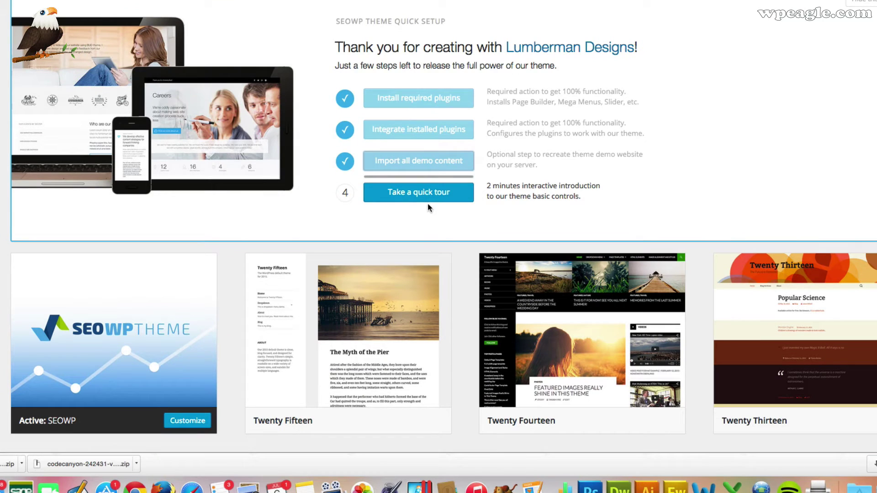
{"action": "left_click", "coordinate": [431, 195]}
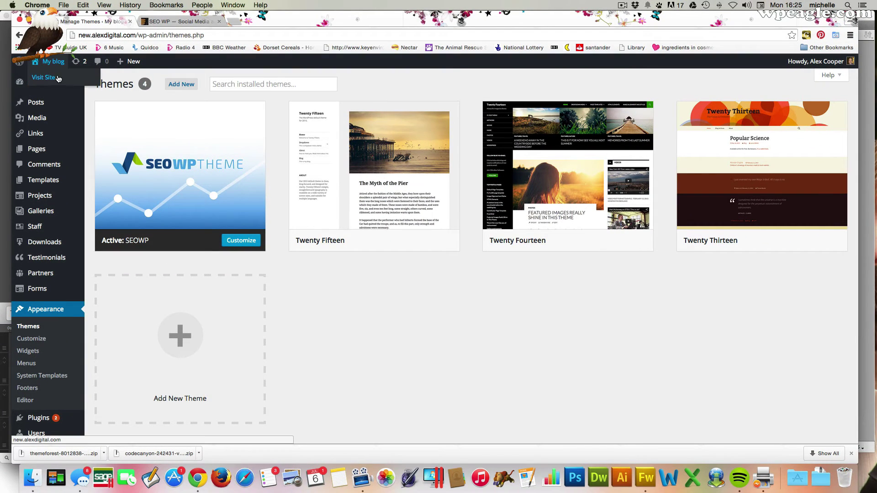
Visit the site and open Services › Social Media Marketing.
{"action": "left_click", "coordinate": [58, 78]}
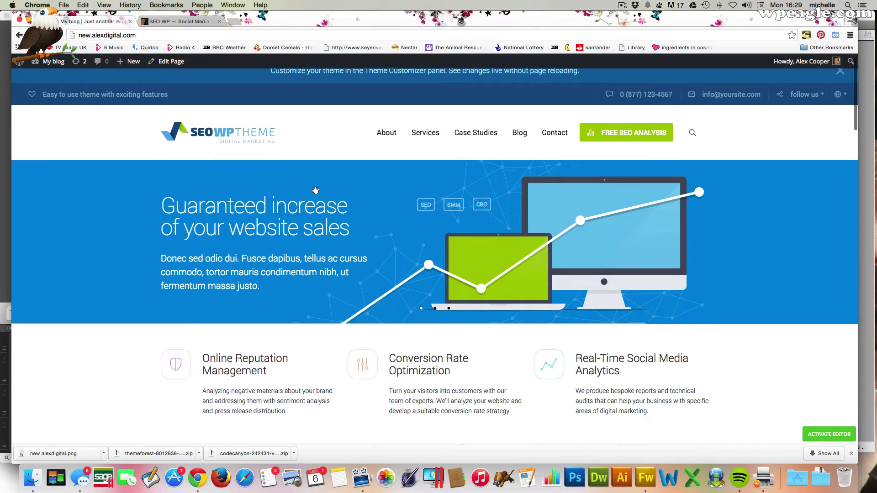
{"action": "scroll", "coordinate": [347, 187], "scroll_direction": "down", "scroll_amount": 3}
{"action": "scroll", "coordinate": [389, 184], "scroll_direction": "up", "scroll_amount": 3}
{"action": "mouse_move", "coordinate": [424, 143]}
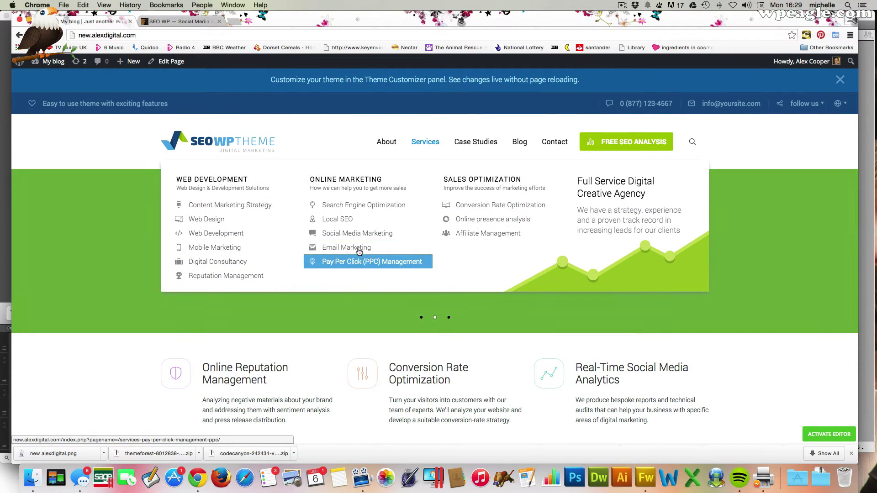
{"action": "left_click", "coordinate": [349, 234]}
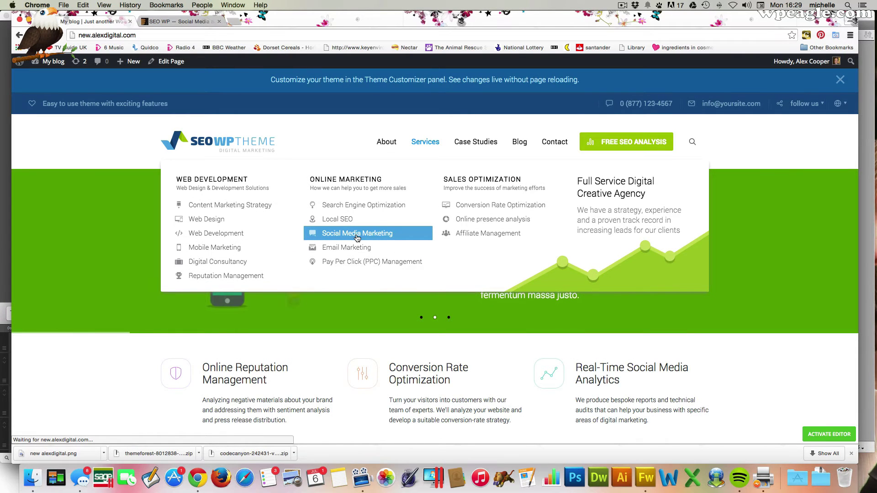
{"action": "left_click", "coordinate": [357, 234]}
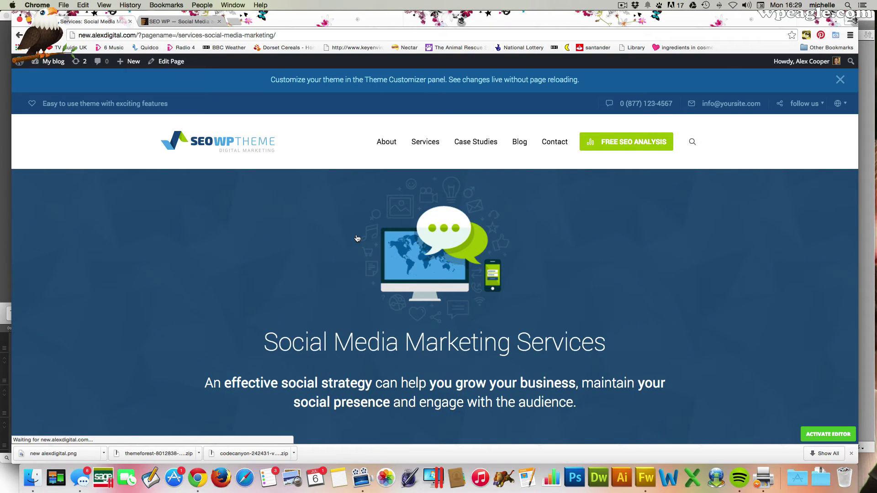
Turn on the Live Composer editor for the Social Media Marketing Services page.
{"action": "scroll", "coordinate": [368, 235], "scroll_direction": "down", "scroll_amount": 3}
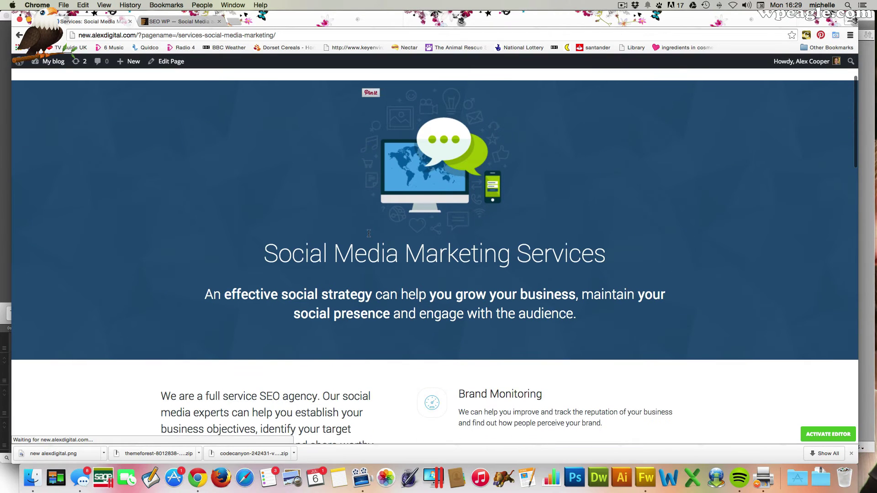
{"action": "scroll", "coordinate": [364, 240], "scroll_direction": "down", "scroll_amount": 3}
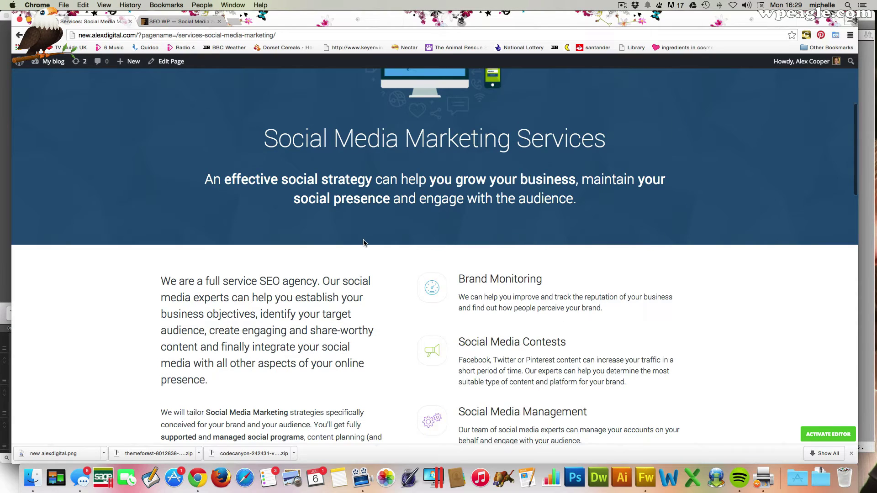
{"action": "scroll", "coordinate": [364, 242], "scroll_direction": "down", "scroll_amount": 5}
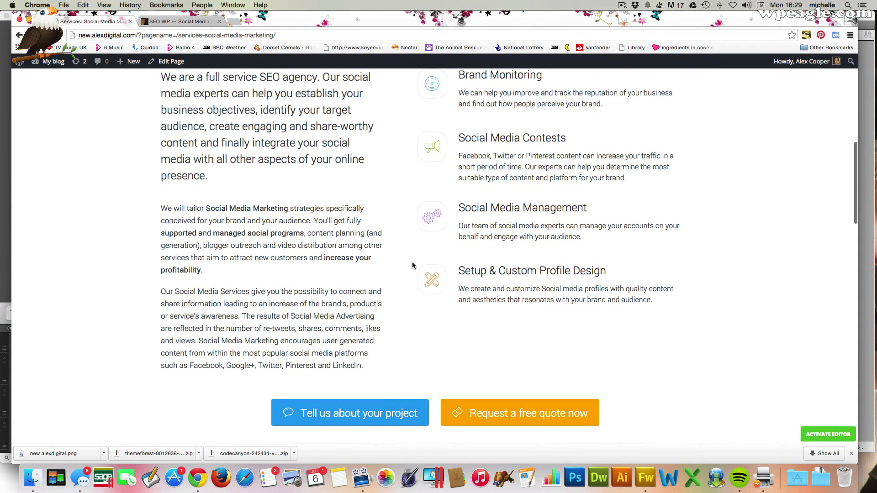
{"action": "scroll", "coordinate": [507, 292], "scroll_direction": "up", "scroll_amount": 5}
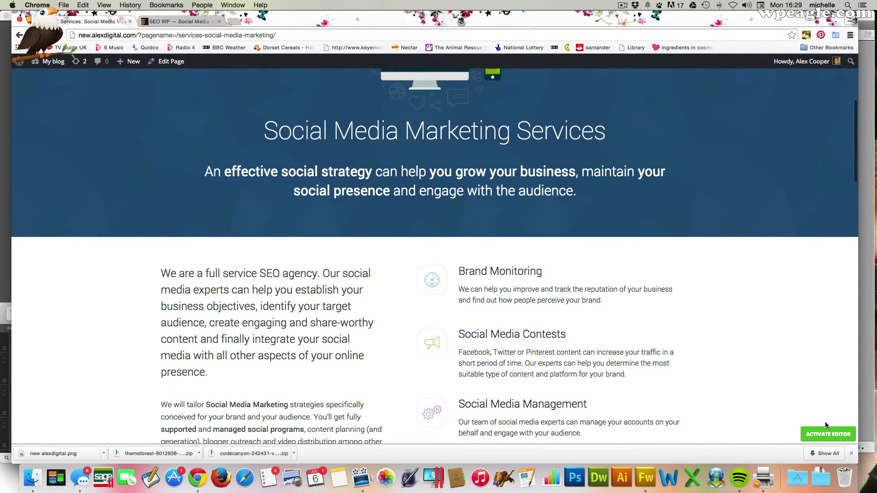
{"action": "left_click", "coordinate": [825, 434]}
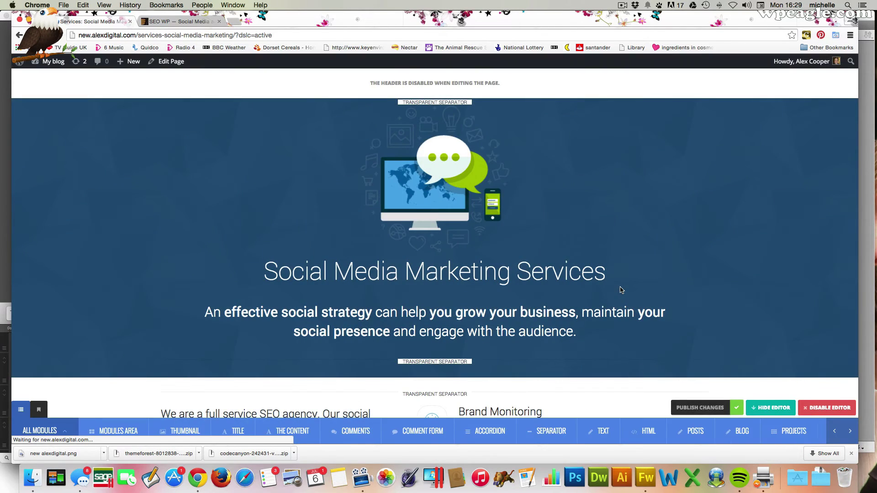
Replace the H1 heading text with 'Fantastic Social Media Campaigns', correcting the typos.
{"action": "scroll", "coordinate": [456, 256], "scroll_direction": "down", "scroll_amount": 3}
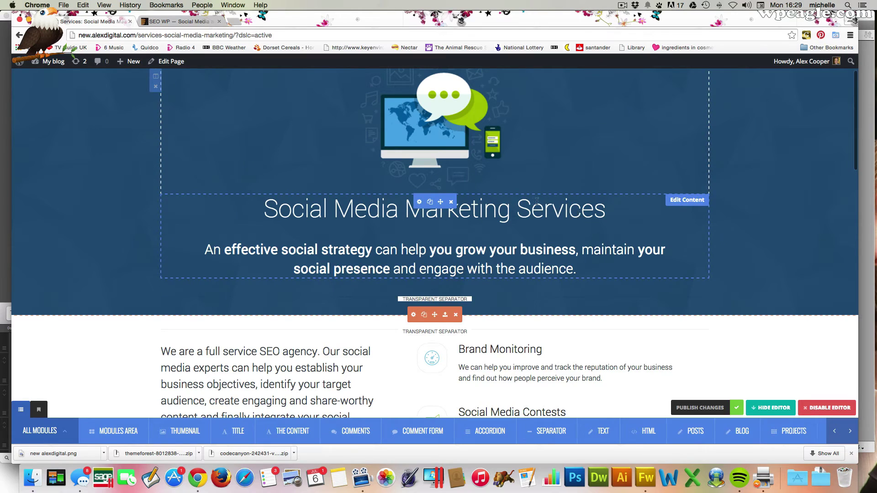
{"action": "left_click", "coordinate": [679, 201]}
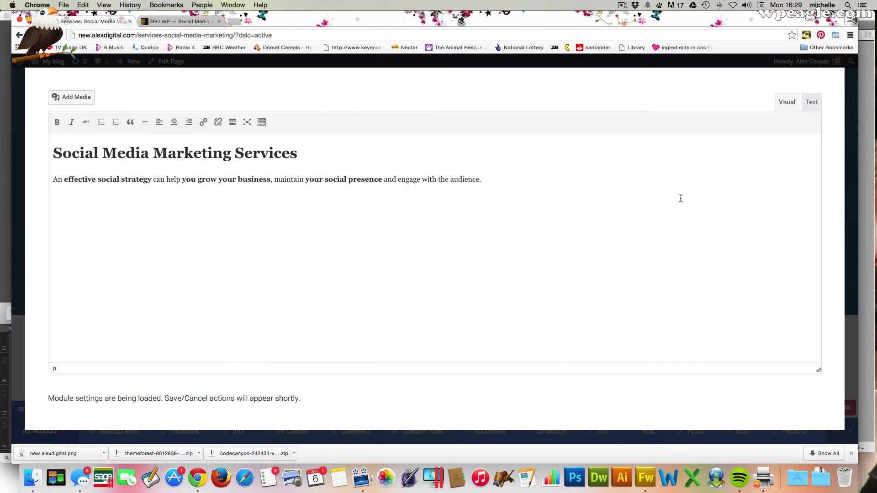
{"action": "left_click_drag", "start_coordinate": [297, 155], "coordinate": [78, 143]}
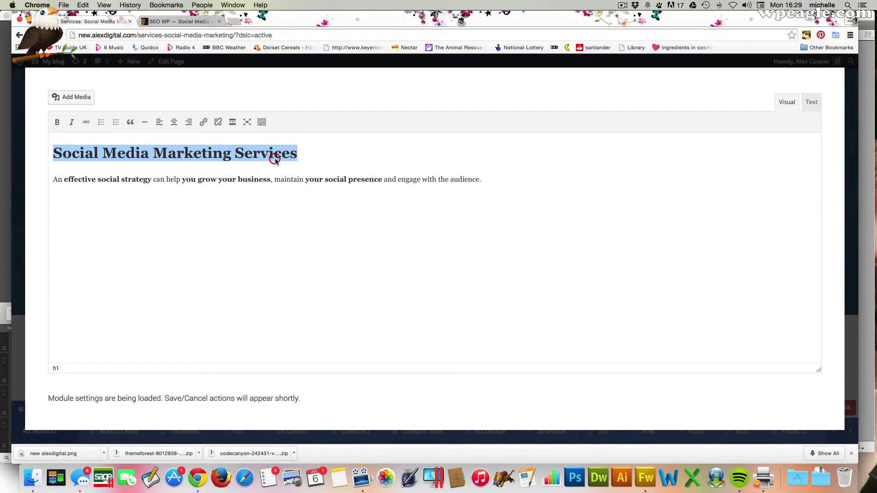
{"action": "type", "text": "Fana"}
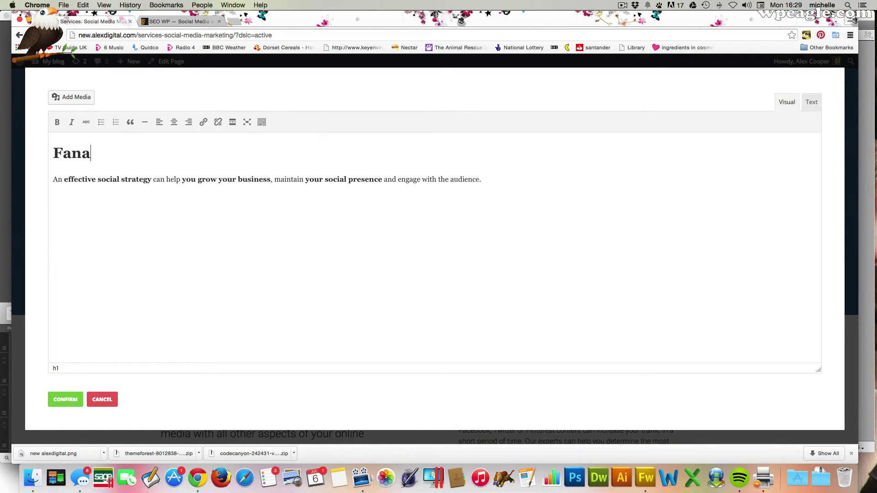
{"action": "type", "text": "tasic"}
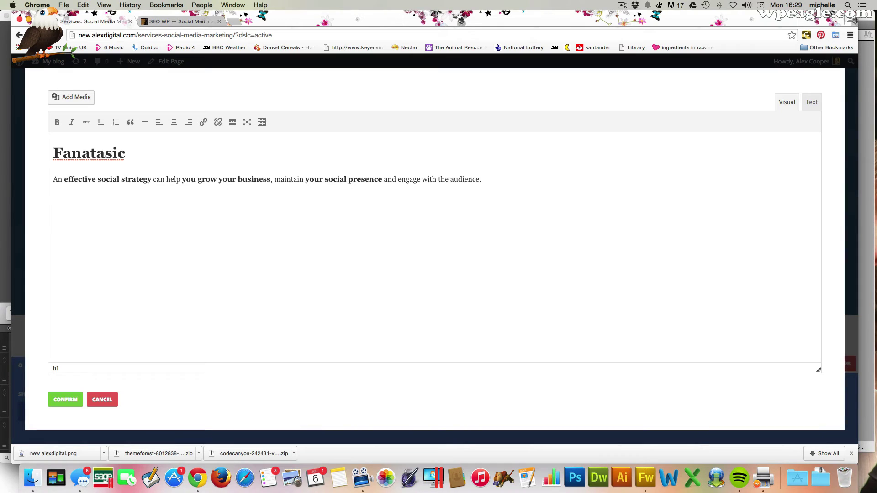
{"action": "right_click", "coordinate": [104, 154]}
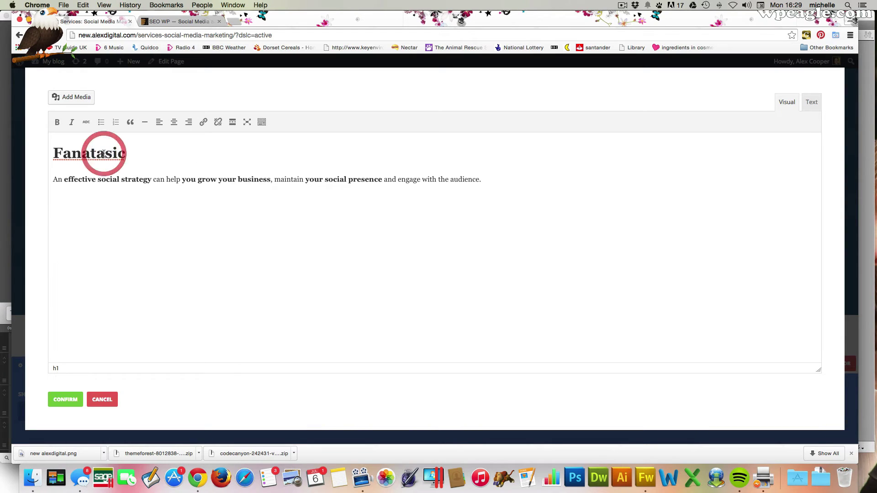
{"action": "left_click", "coordinate": [135, 157]}
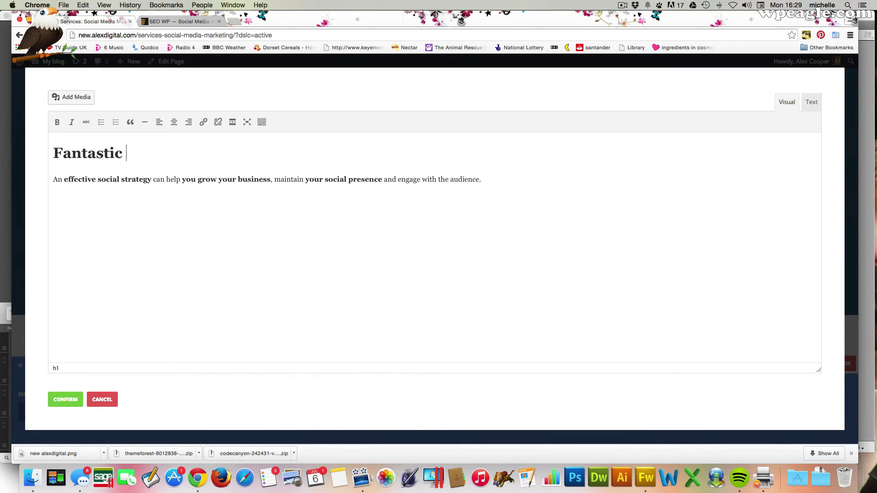
{"action": "type", "text": "Social Mei"}
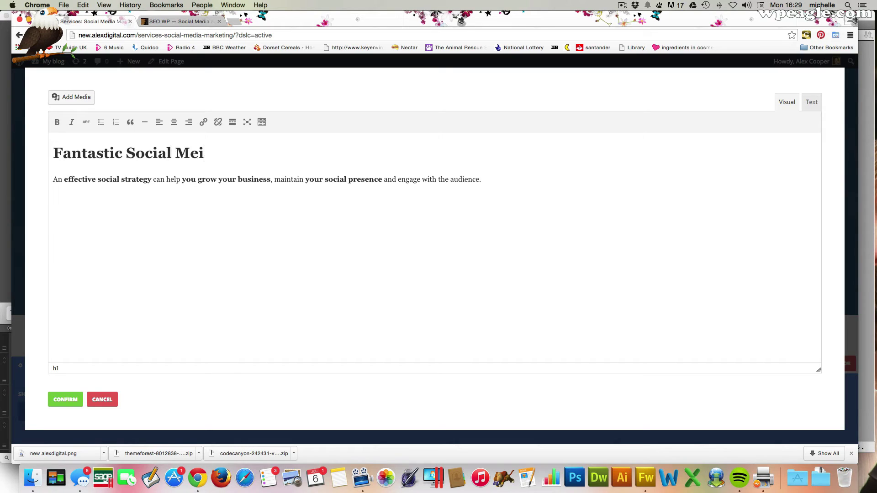
{"action": "key", "text": "BackSpace"}
{"action": "type", "text": "dia Campaigns"}
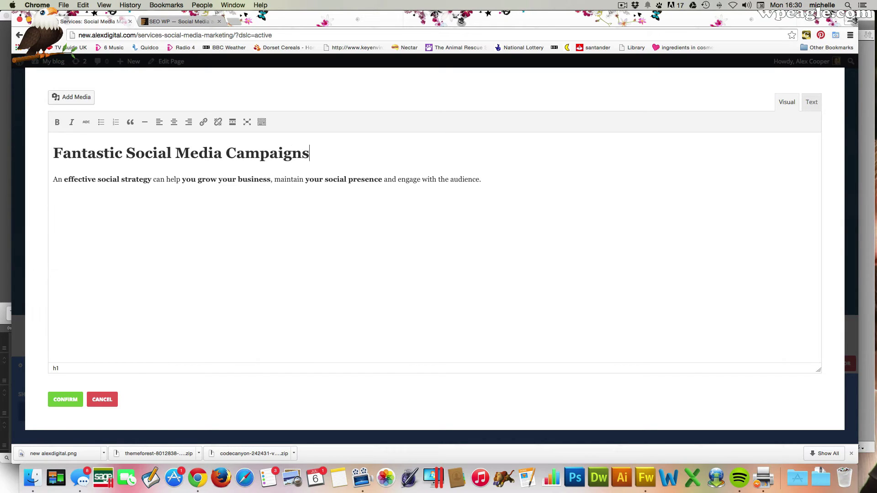
{"action": "left_click", "coordinate": [57, 401]}
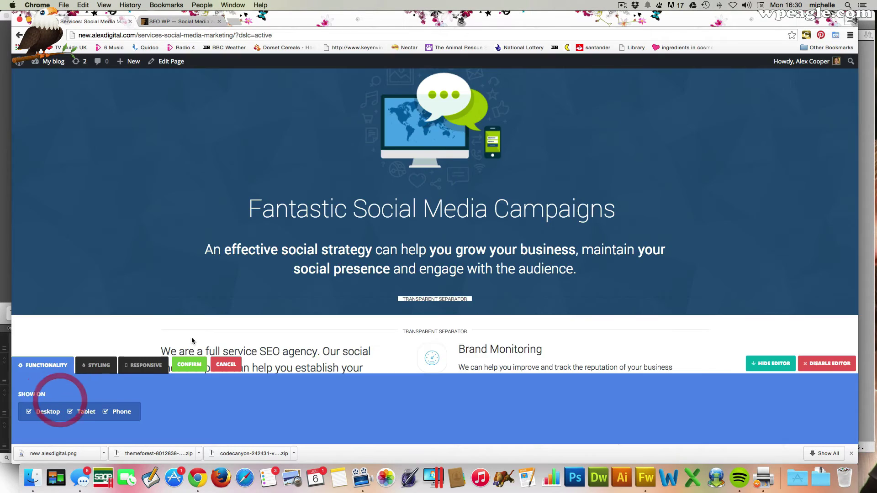
{"action": "scroll", "coordinate": [462, 214], "scroll_direction": "down", "scroll_amount": 5}
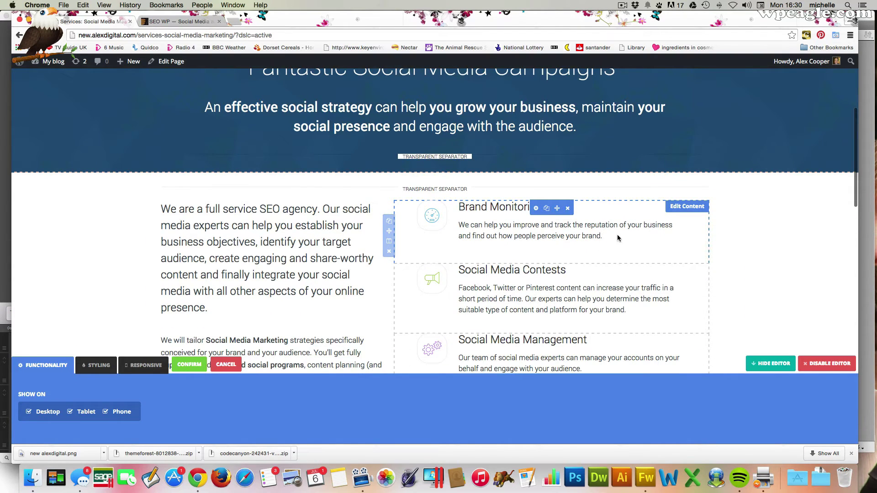
{"action": "left_click", "coordinate": [688, 206]}
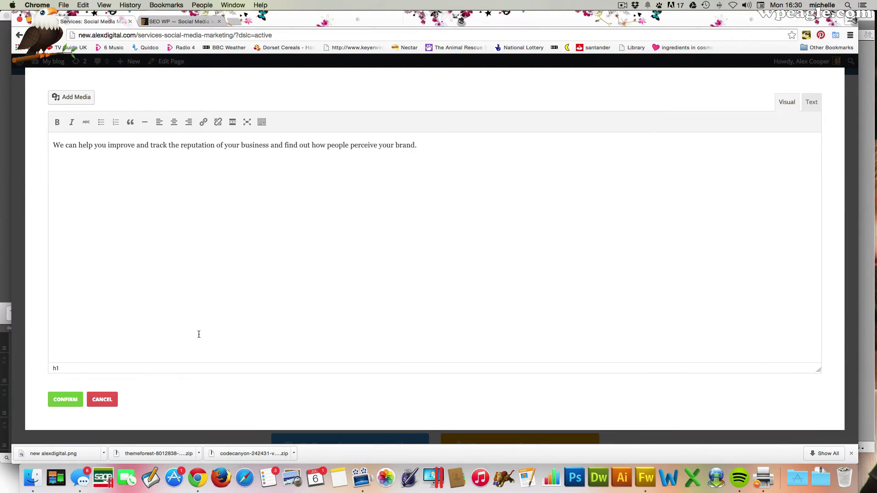
{"action": "left_click", "coordinate": [112, 399]}
{"action": "scroll", "coordinate": [532, 200], "scroll_direction": "down", "scroll_amount": 2}
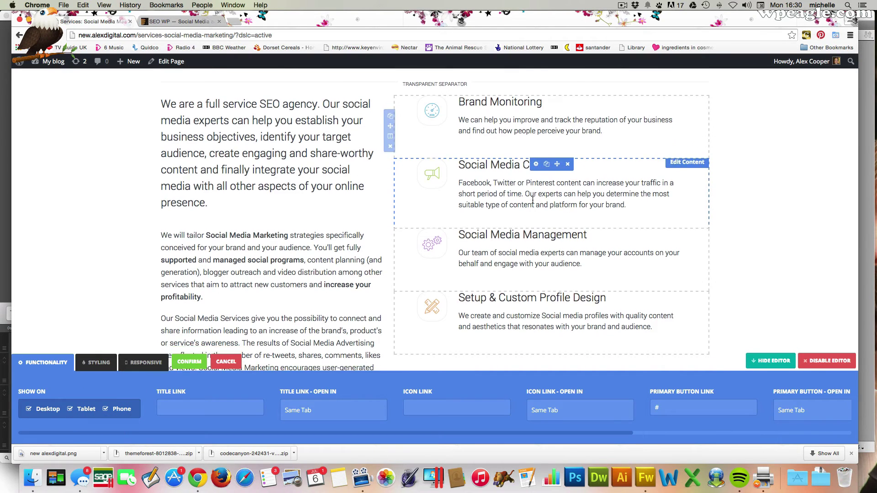
{"action": "scroll", "coordinate": [533, 199], "scroll_direction": "down", "scroll_amount": 5}
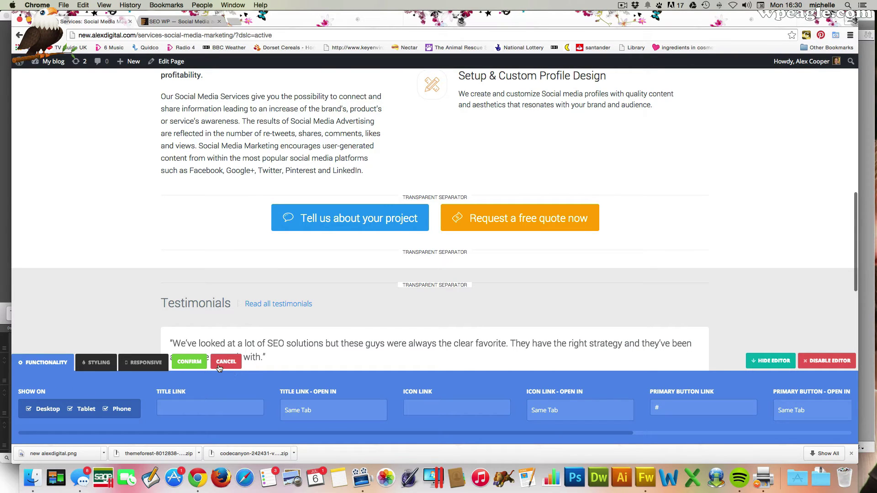
{"action": "scroll", "coordinate": [363, 325], "scroll_direction": "up", "scroll_amount": 5}
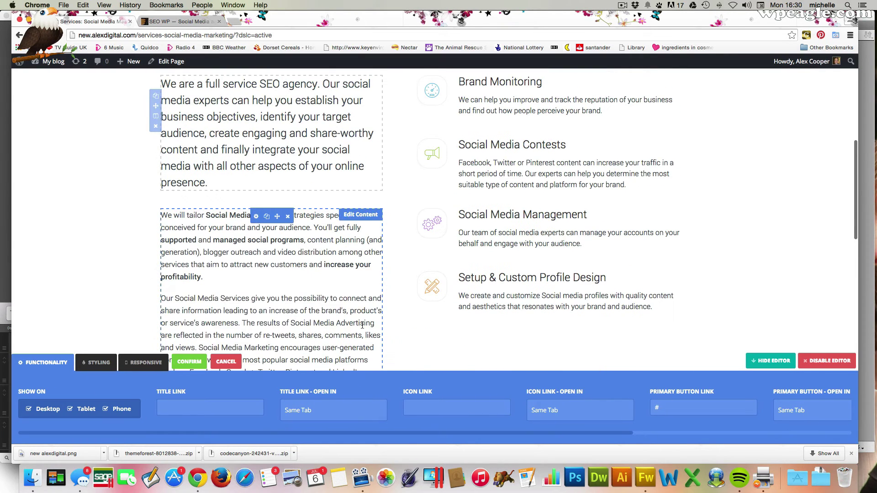
{"action": "scroll", "coordinate": [363, 326], "scroll_direction": "up", "scroll_amount": 4}
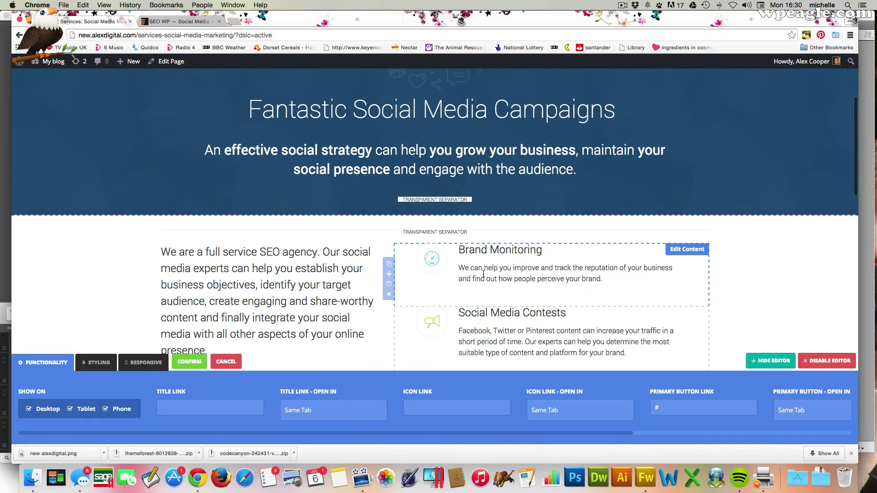
{"action": "left_click", "coordinate": [97, 369]}
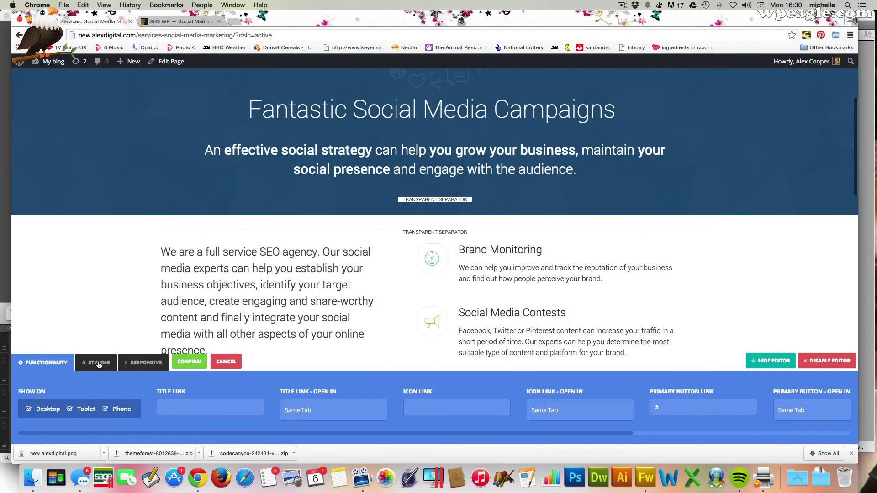
Set the Brand Monitoring icon to ext-youtube-play under Styling › Icon and publish the changes.
{"action": "left_click", "coordinate": [101, 358]}
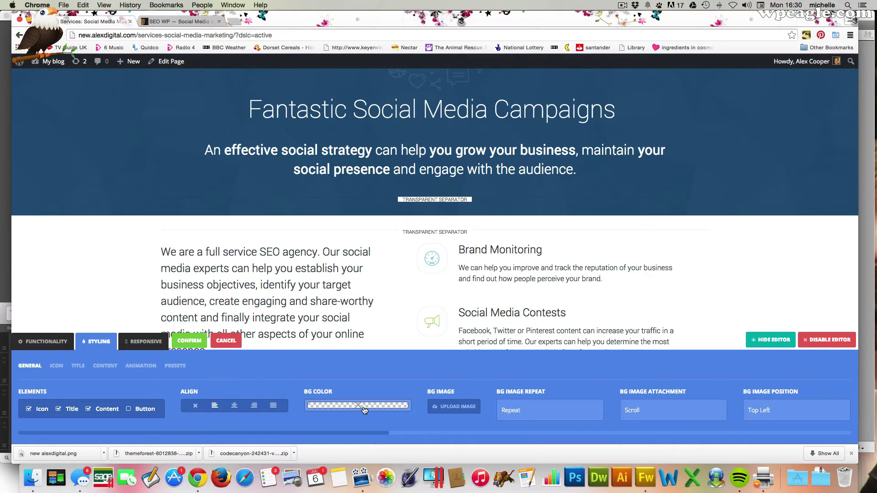
{"action": "scroll", "coordinate": [492, 379], "scroll_direction": "down", "scroll_amount": 1}
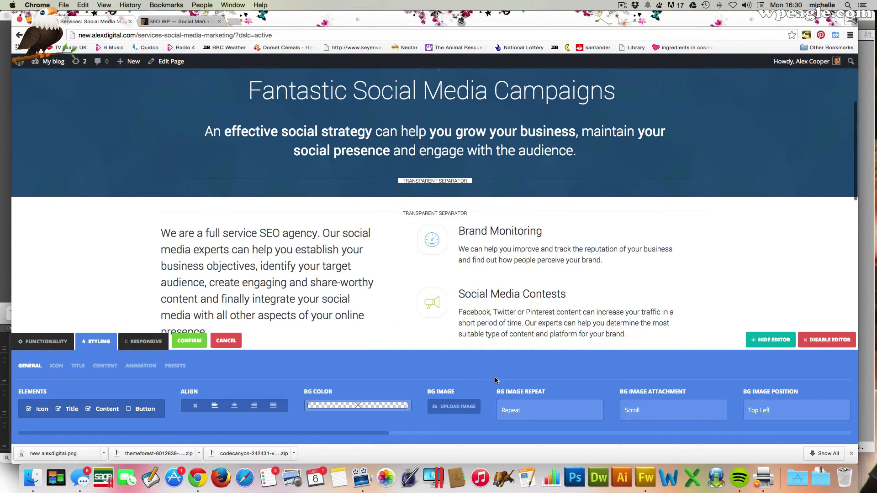
{"action": "left_click", "coordinate": [62, 365]}
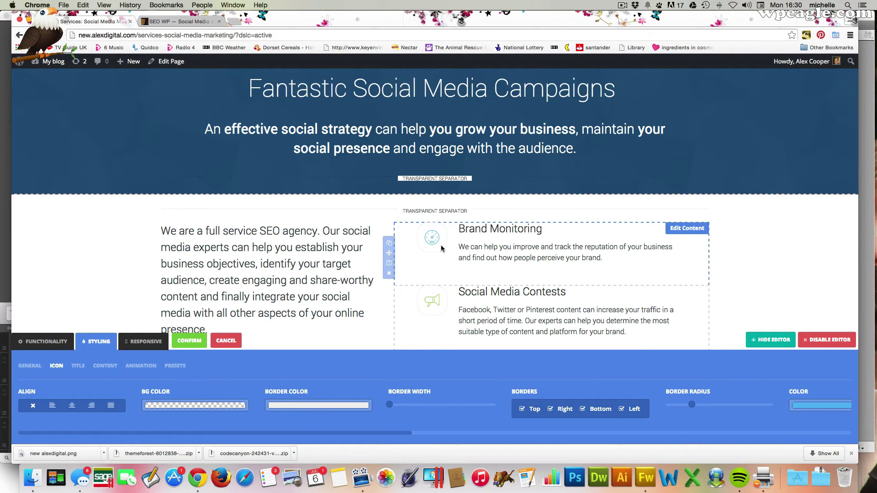
{"action": "scroll", "coordinate": [452, 407], "scroll_direction": "right", "scroll_amount": 3}
{"action": "scroll", "coordinate": [452, 407], "scroll_direction": "down", "scroll_amount": 1}
{"action": "scroll", "coordinate": [453, 409], "scroll_direction": "right", "scroll_amount": 10}
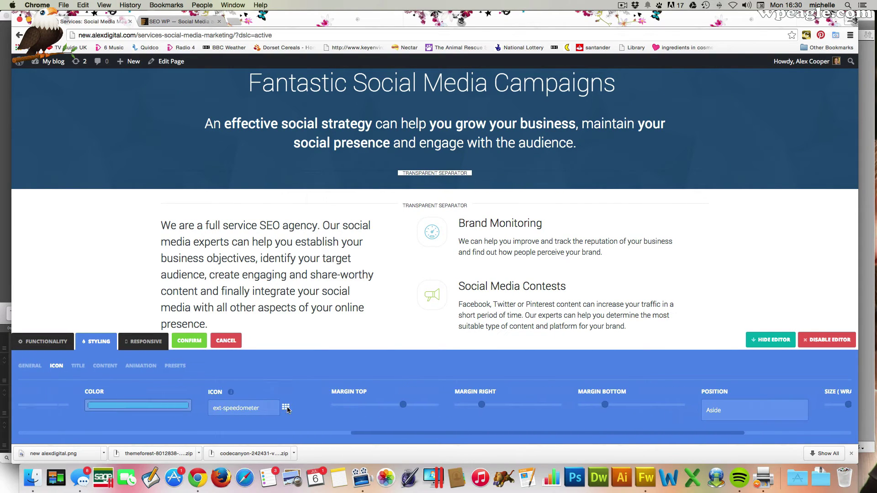
{"action": "left_click", "coordinate": [286, 407]}
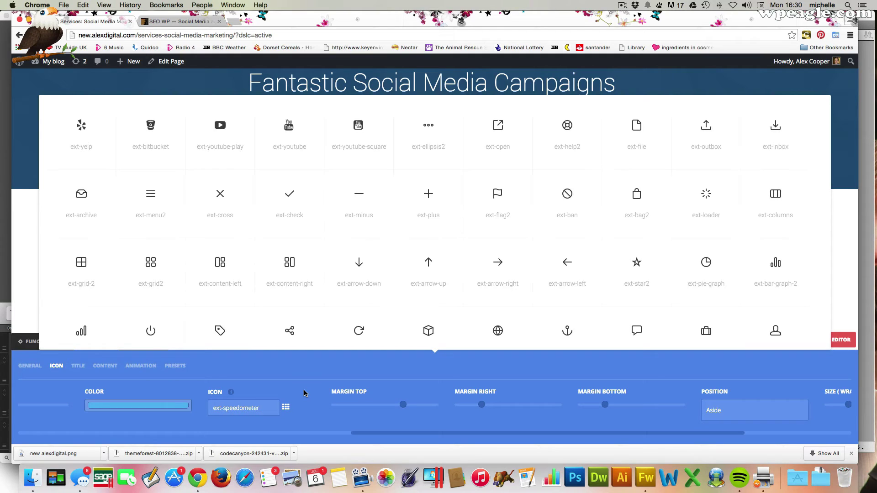
{"action": "left_click", "coordinate": [220, 126]}
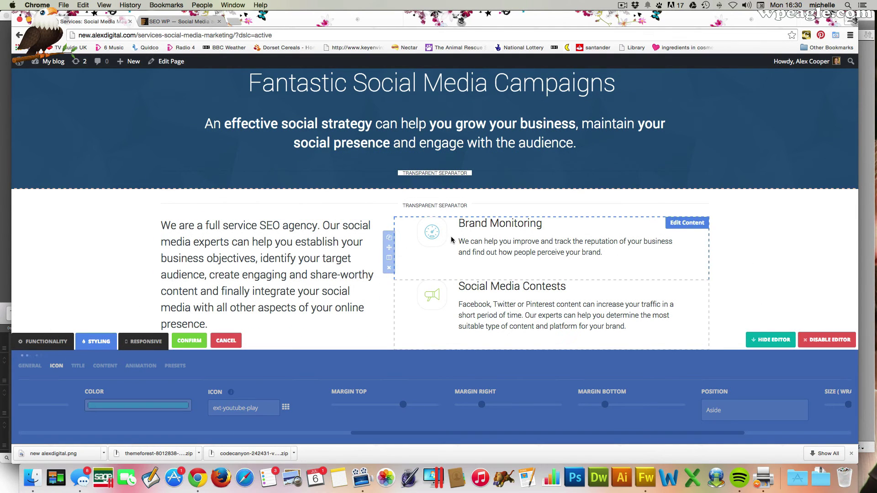
{"action": "left_click", "coordinate": [182, 341]}
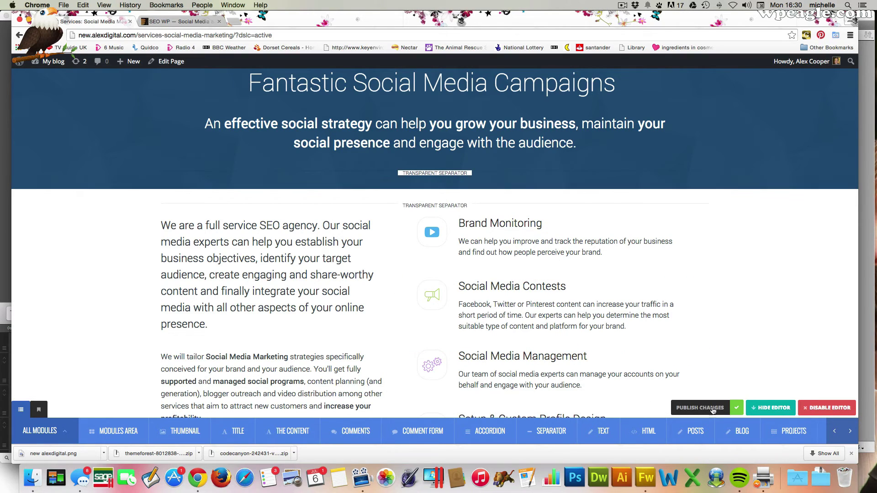
{"action": "left_click", "coordinate": [694, 409]}
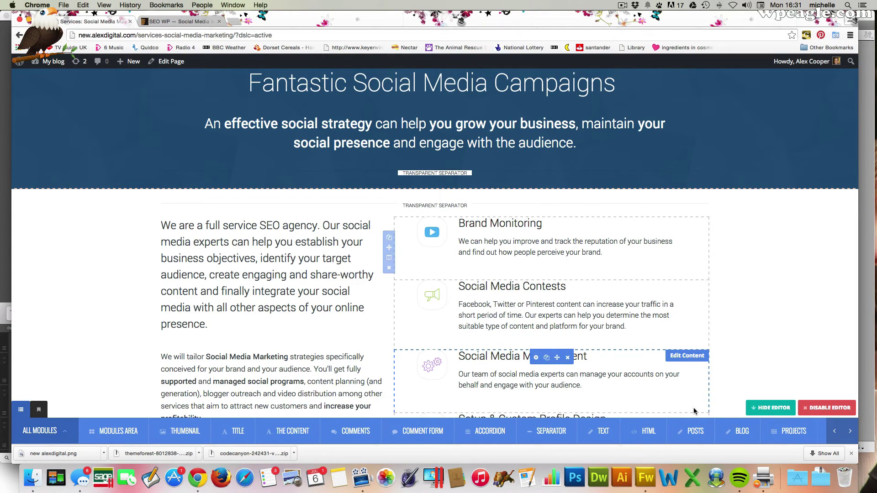
Drop a TEXT module under the service boxes, then disable Live Composer and confirm exiting.
{"action": "scroll", "coordinate": [522, 321], "scroll_direction": "down", "scroll_amount": 6}
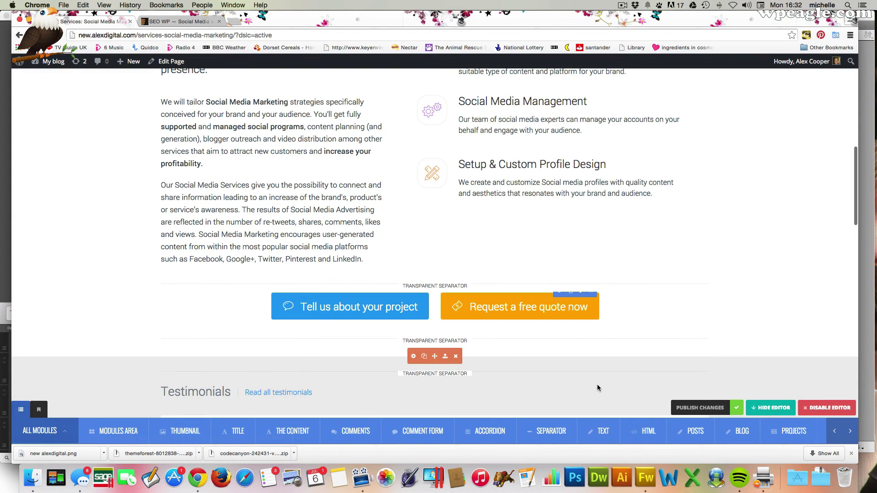
{"action": "mouse_move", "coordinate": [597, 433]}
{"action": "left_mouse_down"}
{"action": "mouse_move", "coordinate": [607, 375]}
{"action": "mouse_move", "coordinate": [584, 313]}
{"action": "mouse_move", "coordinate": [534, 259]}
{"action": "mouse_move", "coordinate": [446, 269]}
{"action": "mouse_move", "coordinate": [505, 229]}
{"action": "mouse_move", "coordinate": [521, 236]}
{"action": "left_mouse_up"}
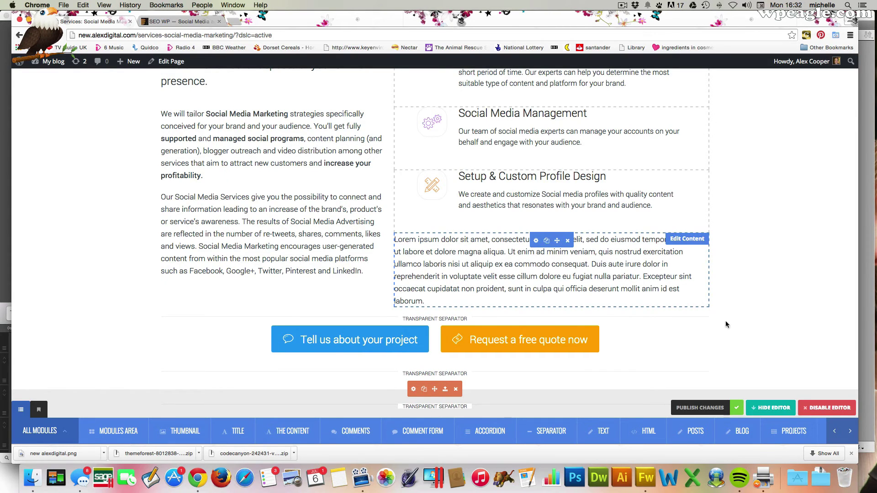
{"action": "left_click", "coordinate": [826, 408]}
{"action": "left_click", "coordinate": [410, 257]}
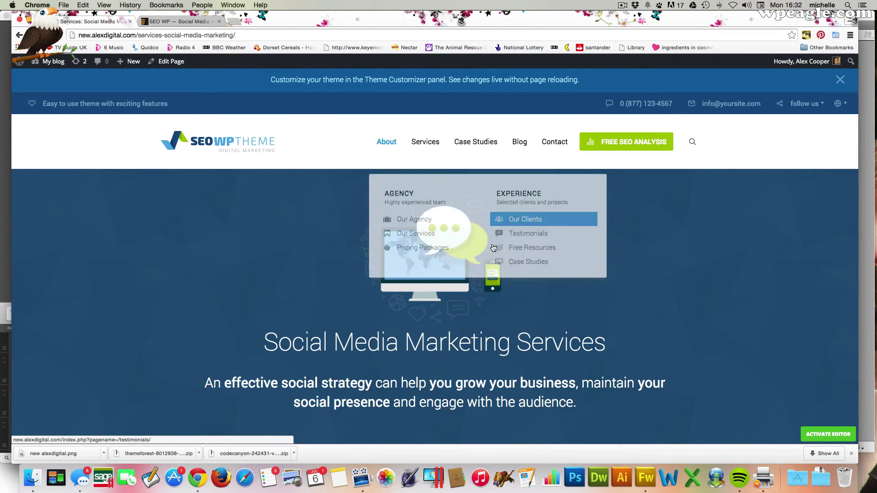
Go to the admin Dashboard from My blog and open Appearance > Customize.
{"action": "mouse_move", "coordinate": [48, 64]}
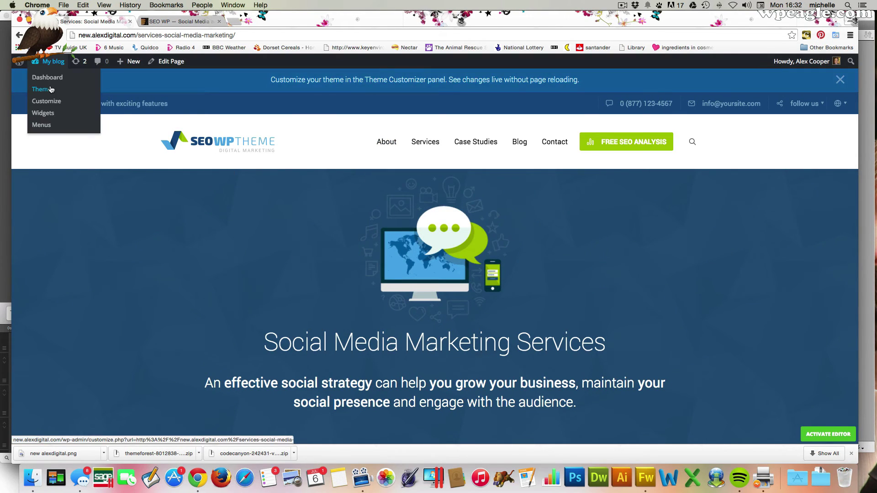
{"action": "left_click", "coordinate": [52, 81]}
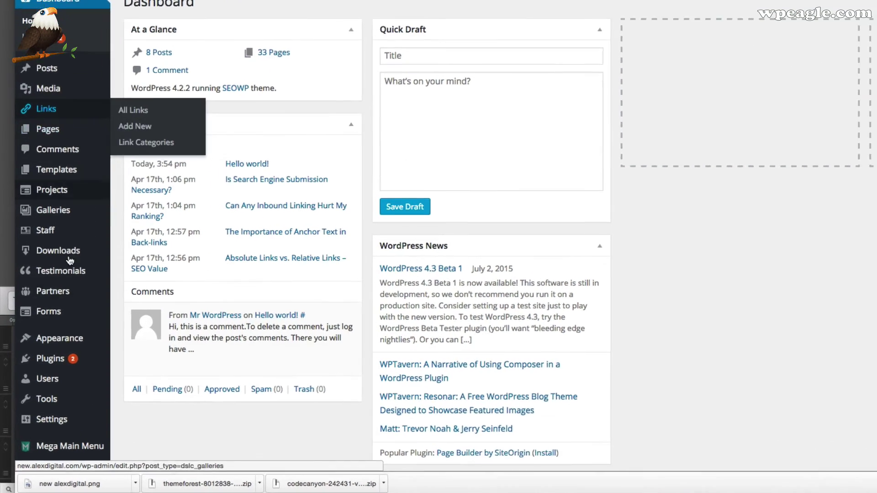
{"action": "mouse_move", "coordinate": [65, 342]}
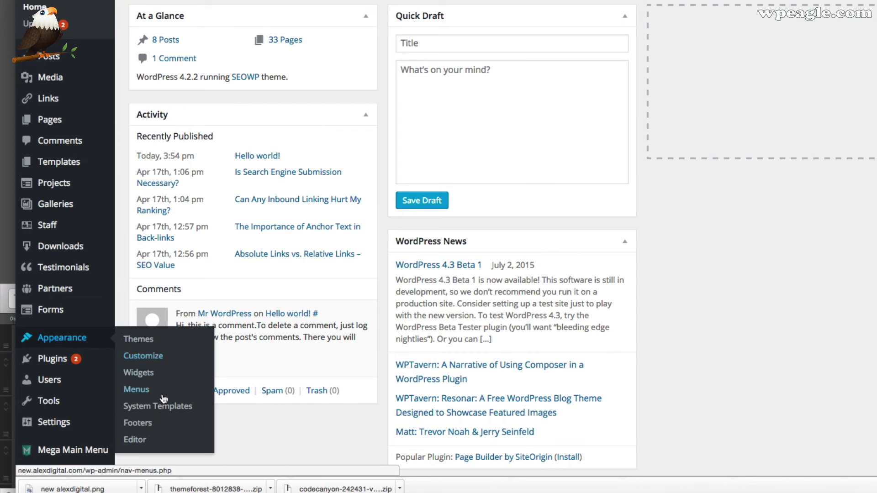
{"action": "left_click", "coordinate": [159, 357]}
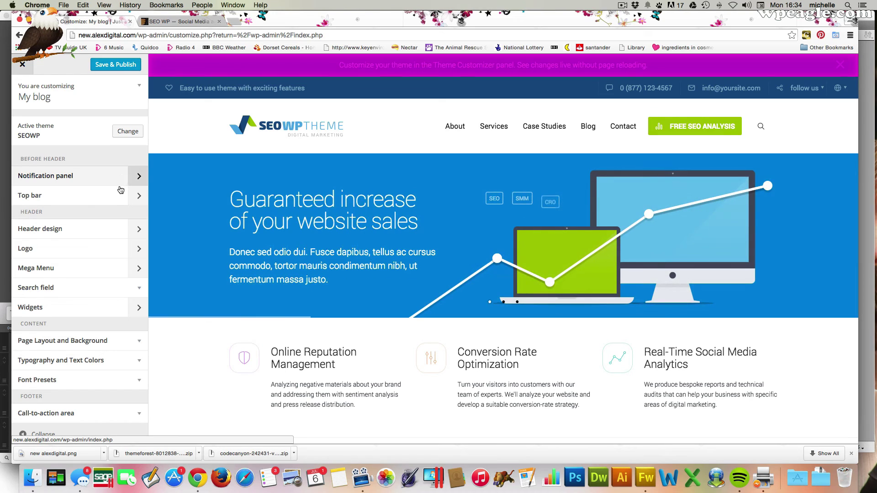
{"action": "left_click", "coordinate": [138, 177]}
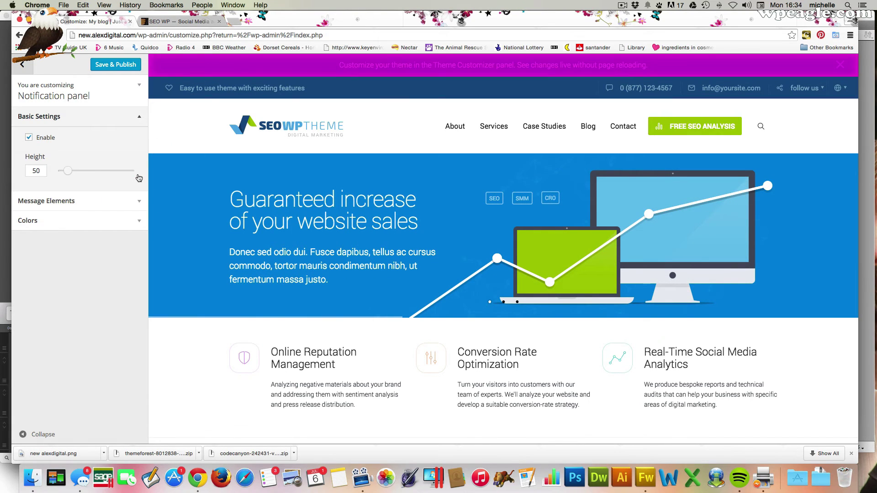
{"action": "left_click", "coordinate": [125, 202]}
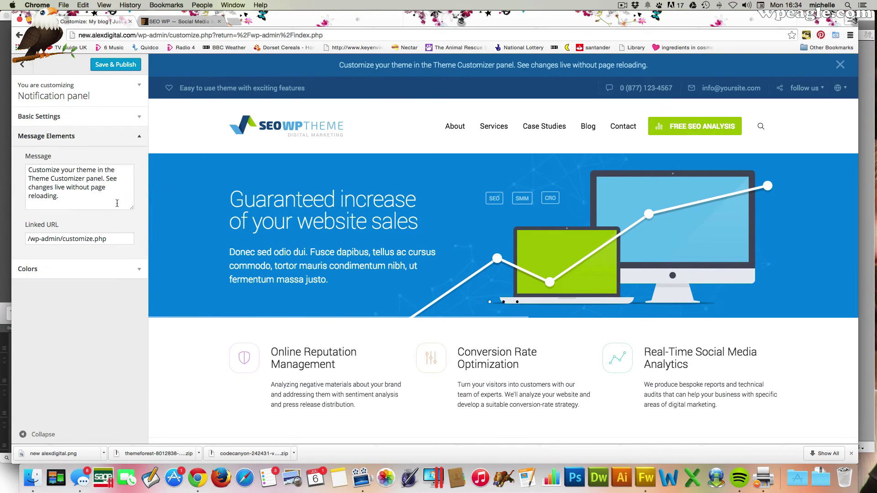
{"action": "left_click", "coordinate": [132, 269]}
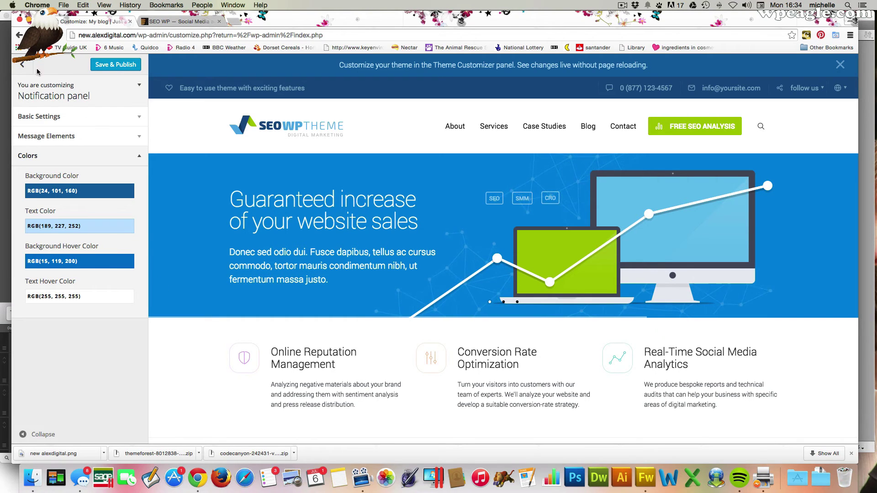
{"action": "left_click", "coordinate": [132, 89]}
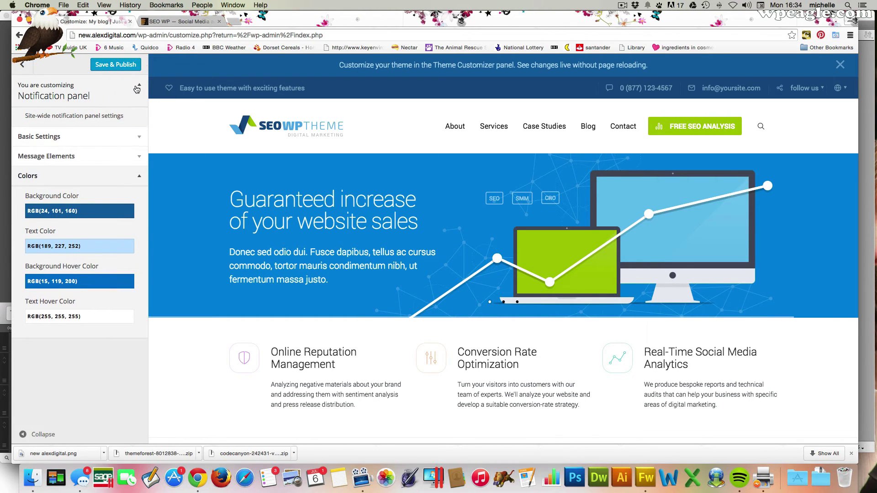
{"action": "left_click", "coordinate": [131, 86]}
{"action": "left_click", "coordinate": [24, 66]}
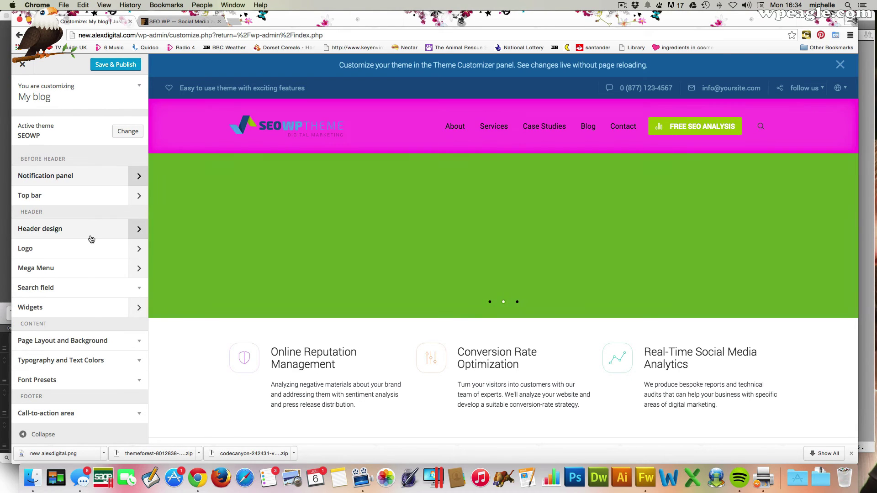
Upload new alexdigital.png from the new alexdigital folder as the site logo and publish it.
{"action": "left_click", "coordinate": [133, 249]}
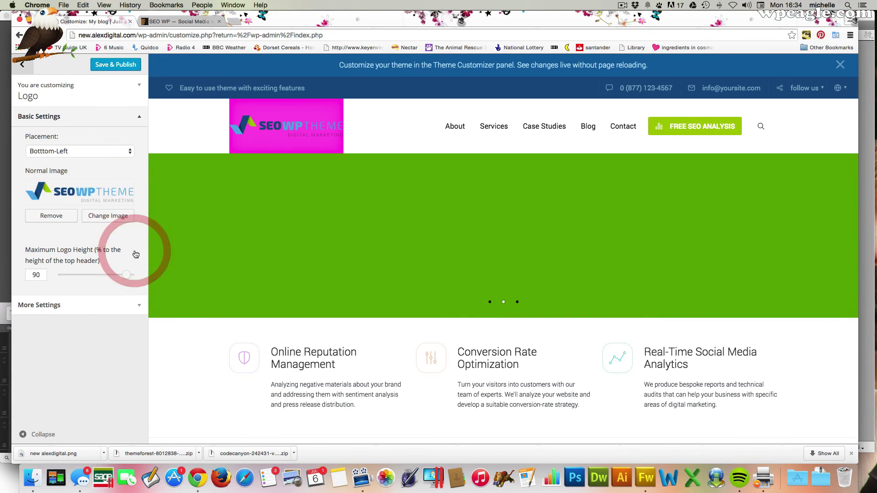
{"action": "left_click", "coordinate": [117, 217]}
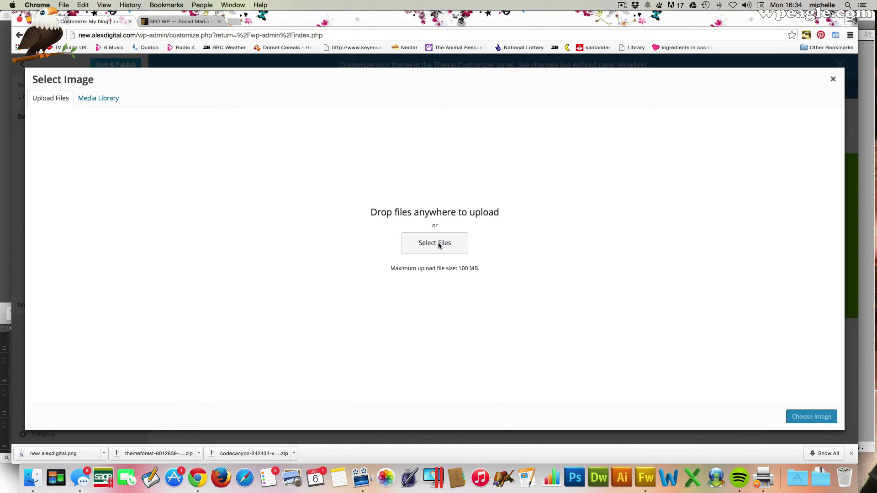
{"action": "left_click", "coordinate": [438, 245]}
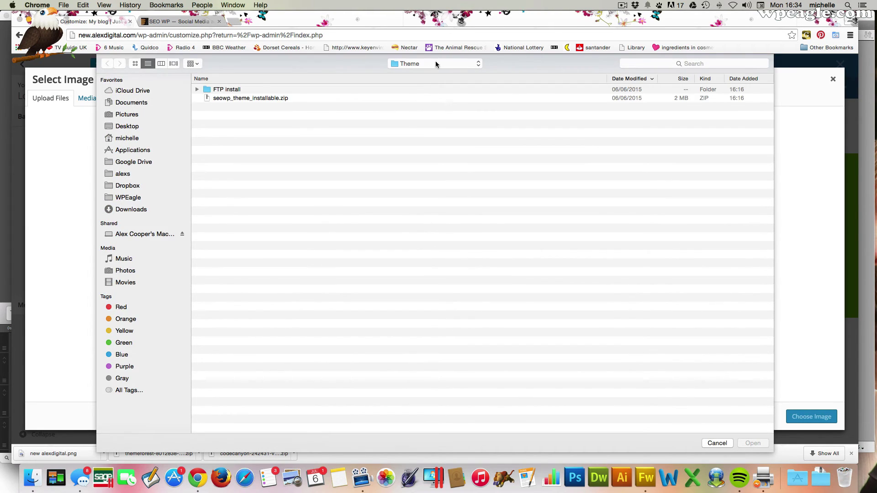
{"action": "left_click", "coordinate": [437, 63]}
{"action": "left_click", "coordinate": [443, 142]}
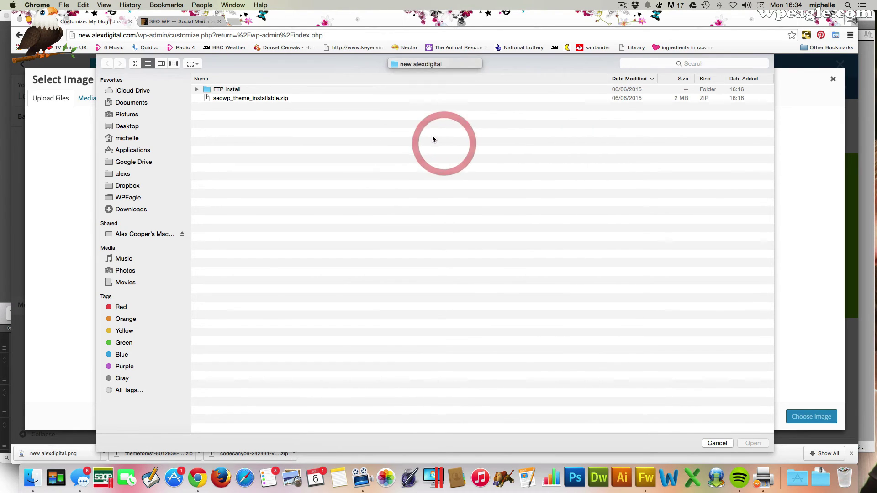
{"action": "double_click", "coordinate": [252, 89]}
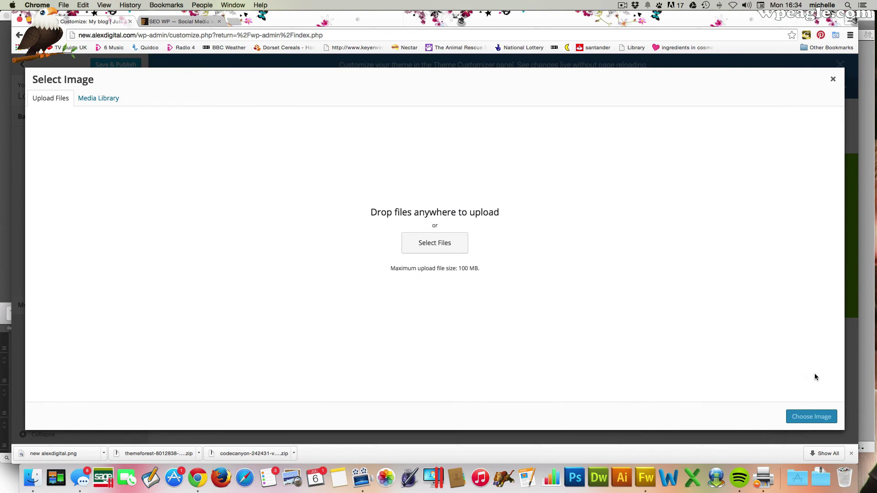
{"action": "left_click", "coordinate": [809, 417]}
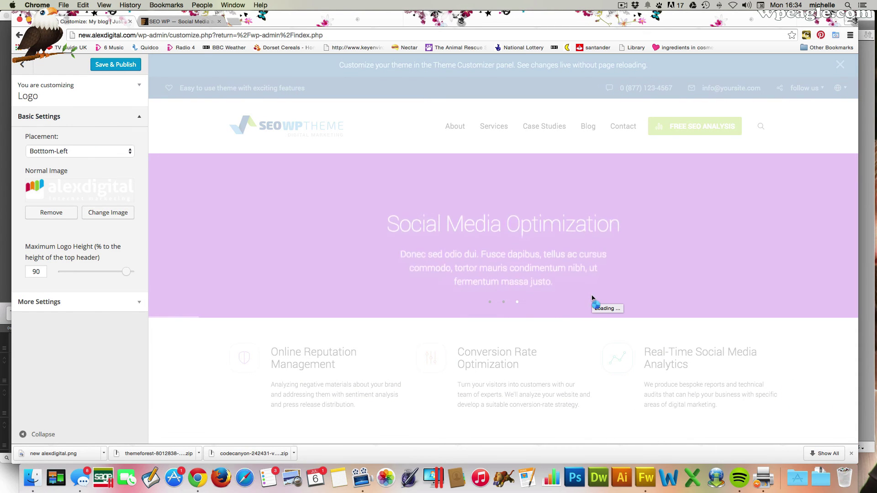
{"action": "left_click", "coordinate": [119, 65]}
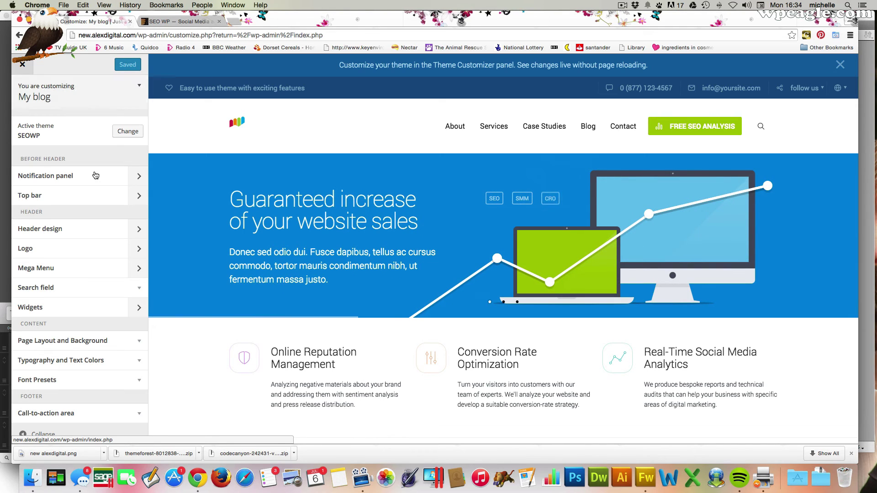
Set the Header design background colour to blue RGBA(39, 75, 162, 0.82).
{"action": "left_click", "coordinate": [137, 230]}
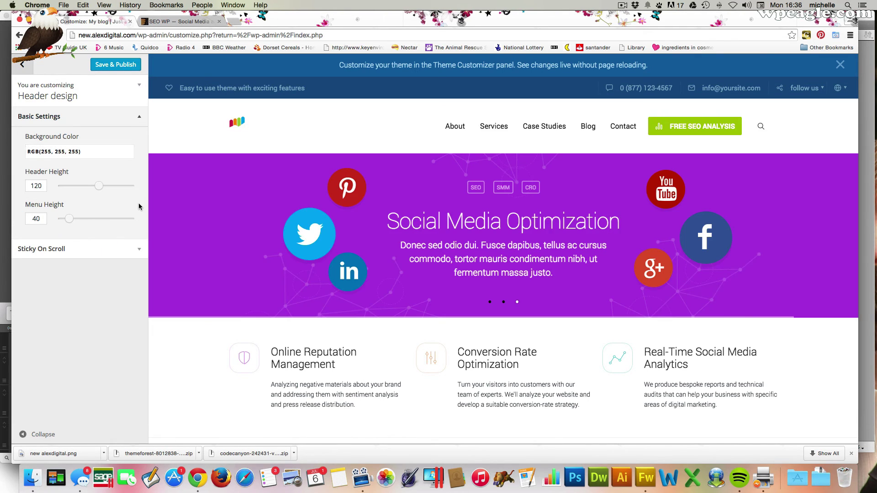
{"action": "left_click", "coordinate": [95, 151]}
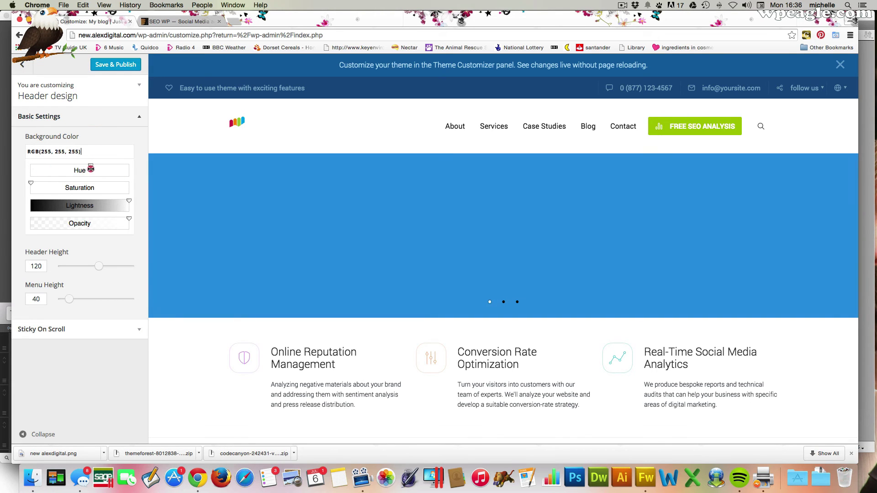
{"action": "left_click", "coordinate": [91, 170]}
{"action": "left_click_drag", "start_coordinate": [128, 218], "coordinate": [23, 215]}
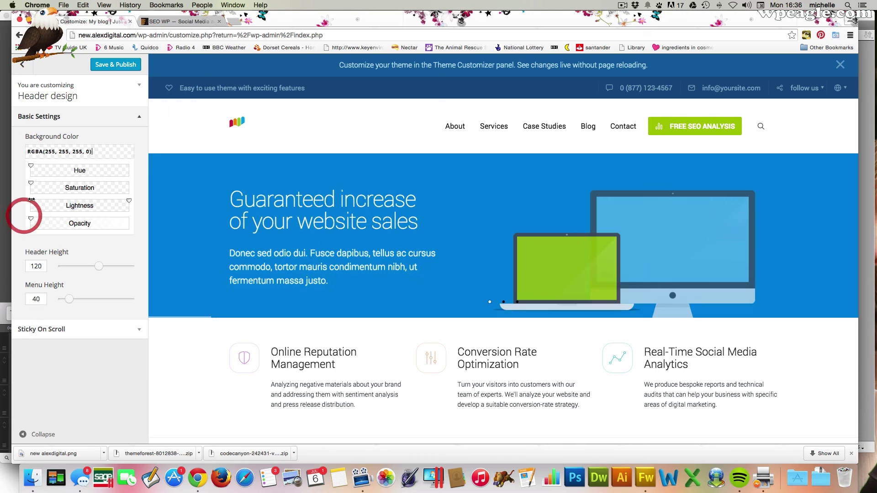
{"action": "left_click", "coordinate": [101, 186]}
{"action": "left_click", "coordinate": [93, 170]}
{"action": "left_click", "coordinate": [93, 170]}
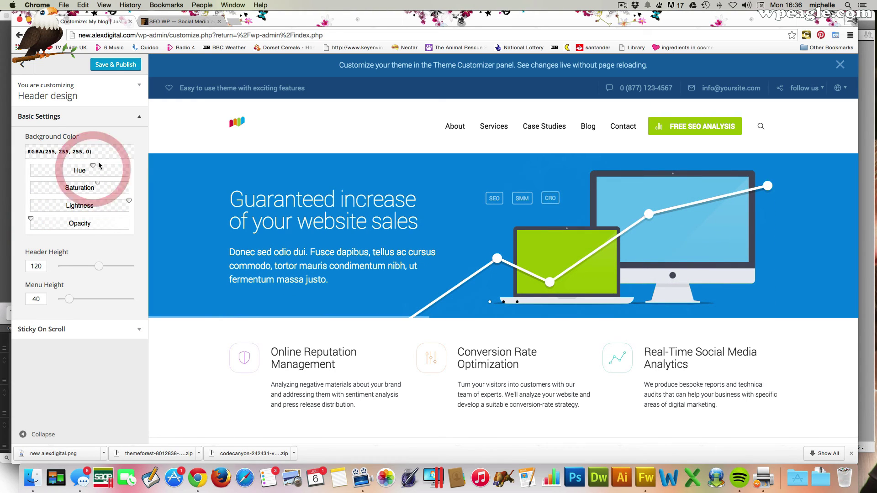
{"action": "mouse_move", "coordinate": [127, 200]}
{"action": "left_mouse_down"}
{"action": "mouse_move", "coordinate": [69, 201]}
{"action": "mouse_move", "coordinate": [92, 218]}
{"action": "mouse_move", "coordinate": [117, 219]}
{"action": "left_mouse_up"}
{"action": "left_click", "coordinate": [33, 218]}
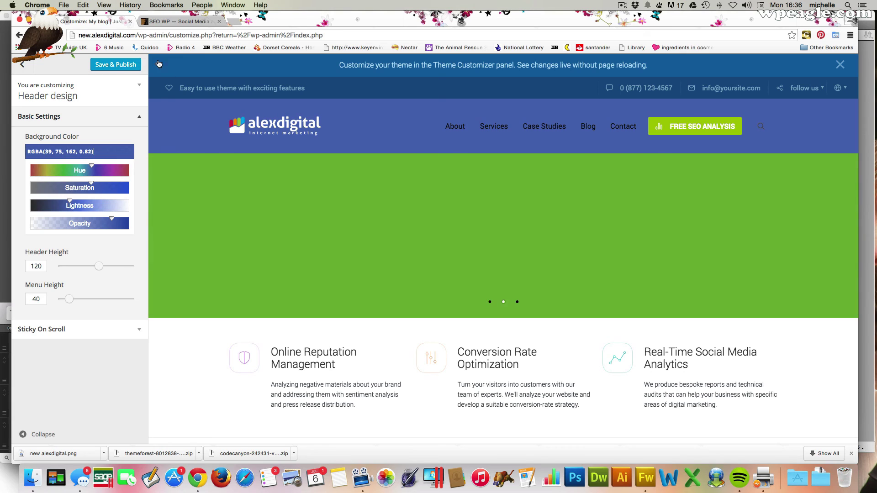
Save & Publish the header colour and return to the main Customizer sections.
{"action": "left_click", "coordinate": [127, 68]}
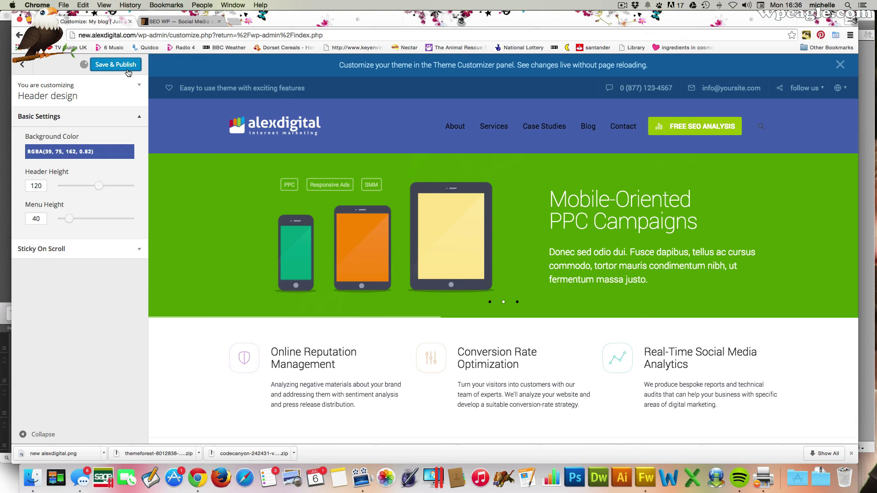
{"action": "left_click", "coordinate": [128, 73]}
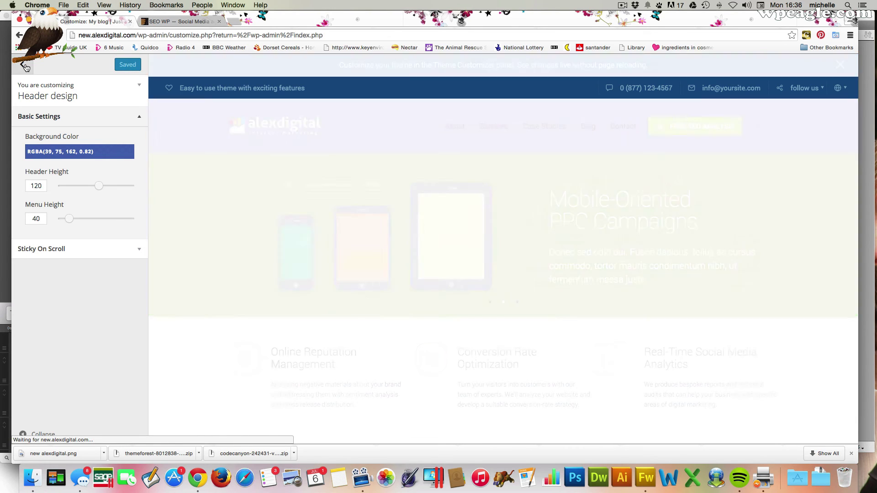
{"action": "left_click", "coordinate": [23, 64]}
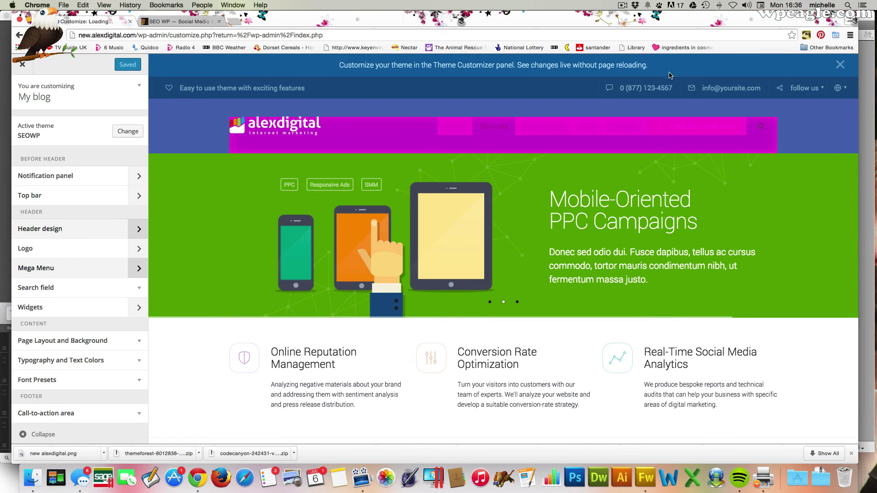
Set the Mega Menu link colour to white, RGBA(255, 255, 255, 0.91), and publish it.
{"action": "left_click", "coordinate": [131, 266]}
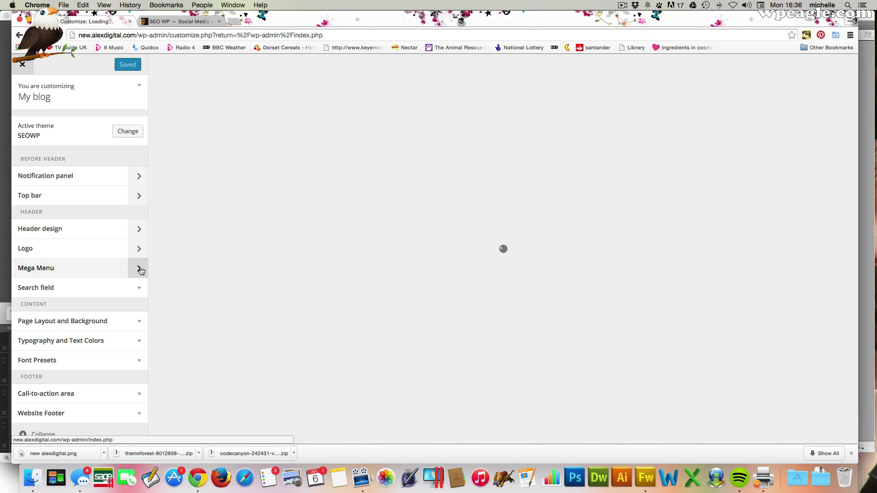
{"action": "left_click", "coordinate": [137, 269]}
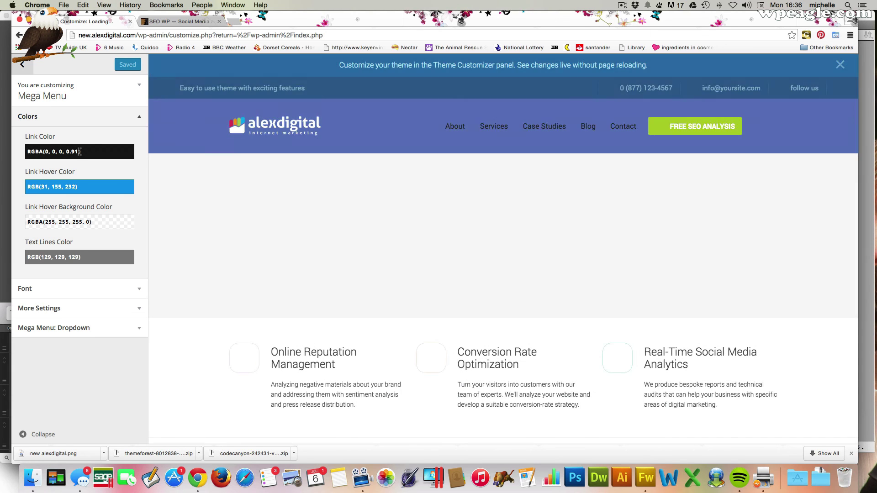
{"action": "left_click", "coordinate": [87, 151]}
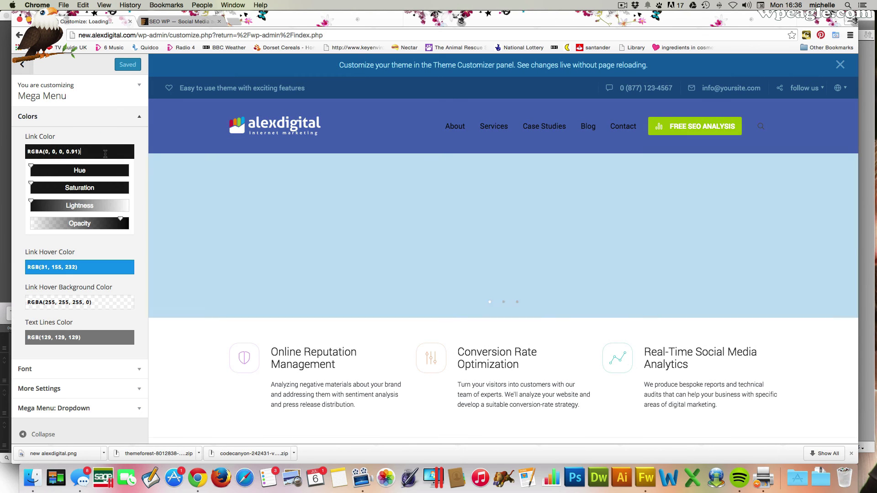
{"action": "left_click", "coordinate": [62, 170]}
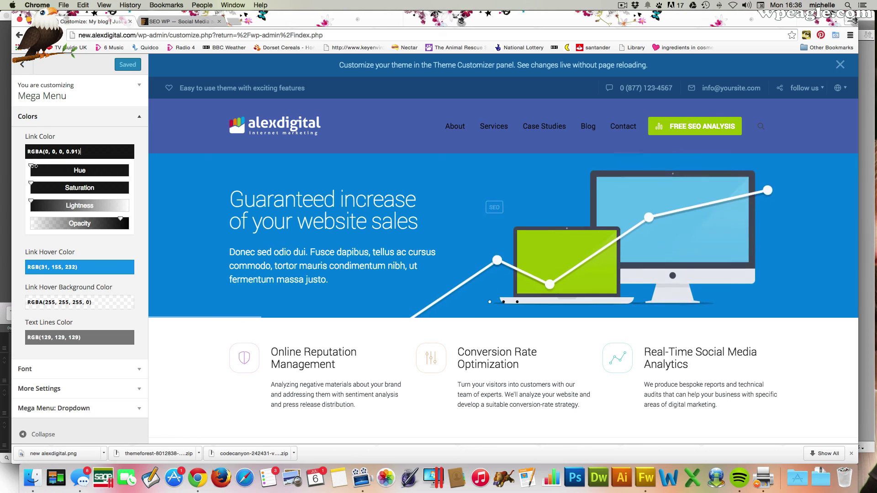
{"action": "left_click_drag", "start_coordinate": [120, 170], "coordinate": [22, 170]}
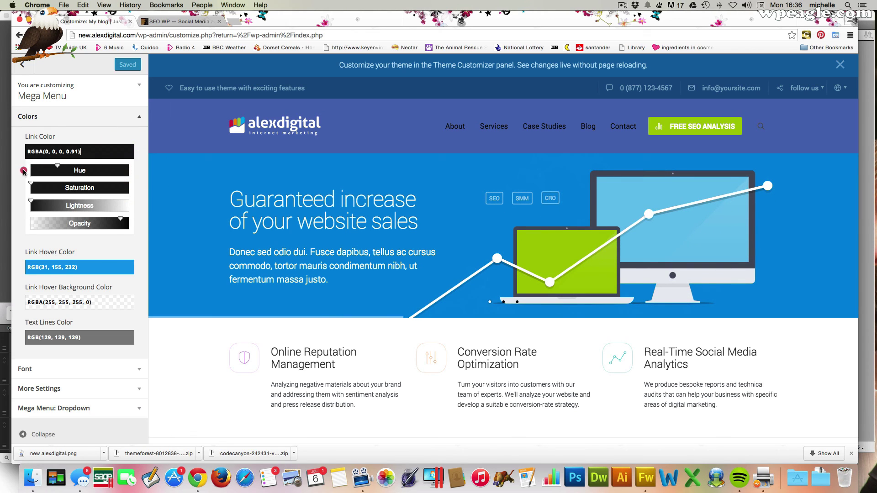
{"action": "left_click_drag", "start_coordinate": [37, 203], "coordinate": [140, 209]}
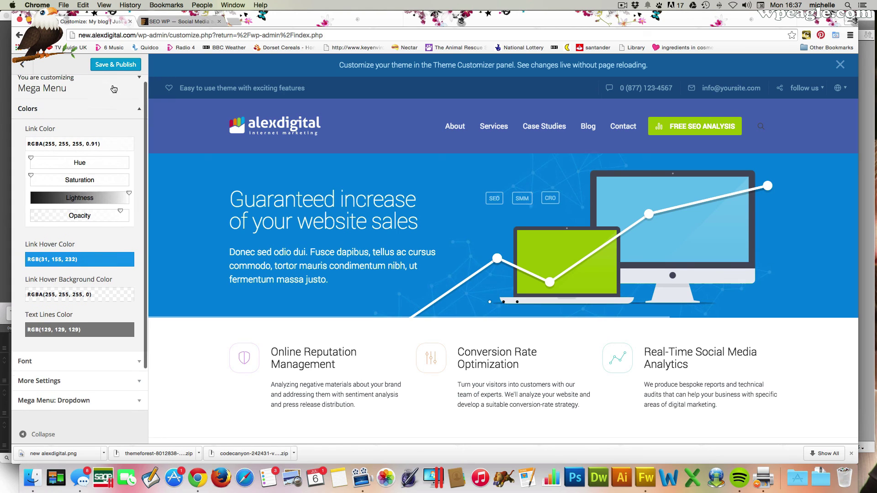
{"action": "left_click", "coordinate": [132, 65]}
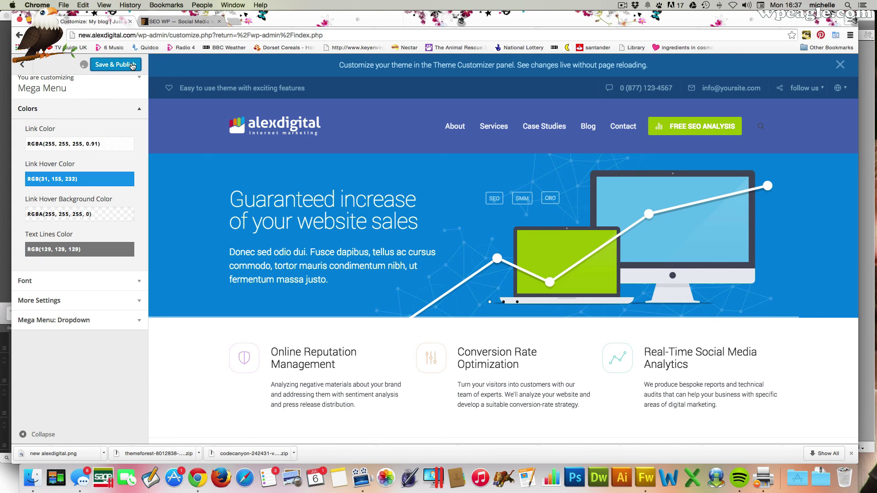